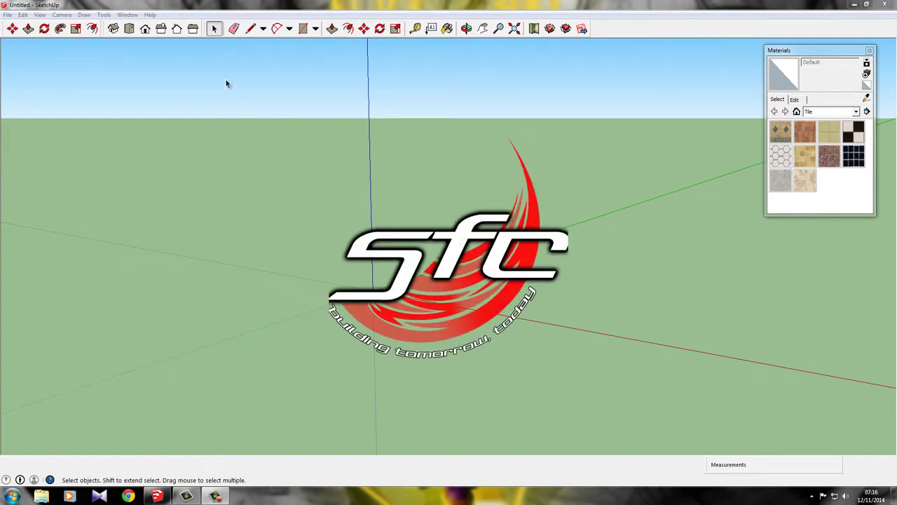
# Draw a 5.32m-radius circle centred at the origin
pyautogui.click(315, 28)
pyautogui.click(323, 64)
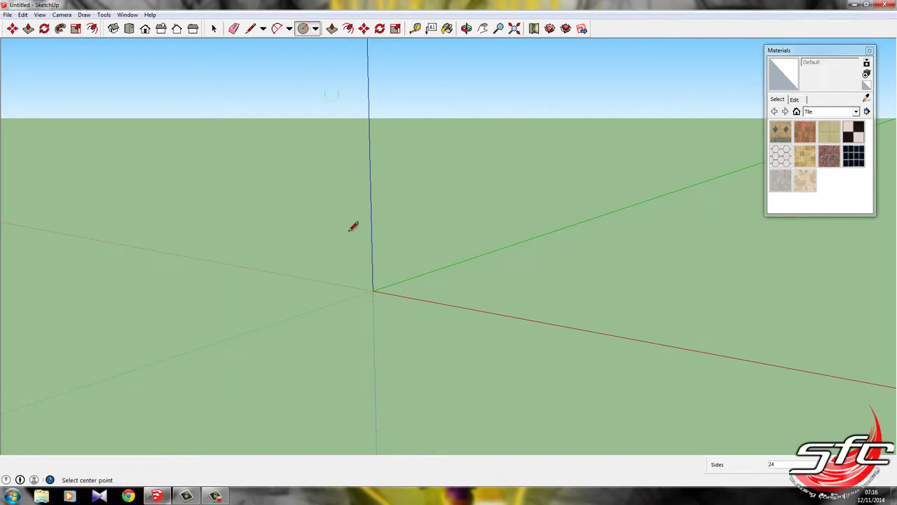
pyautogui.click(374, 289)
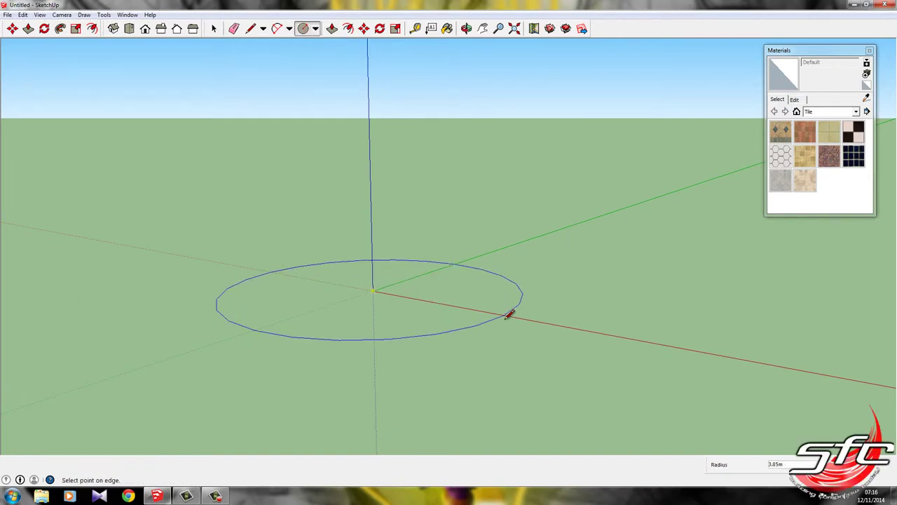
pyautogui.click(571, 322)
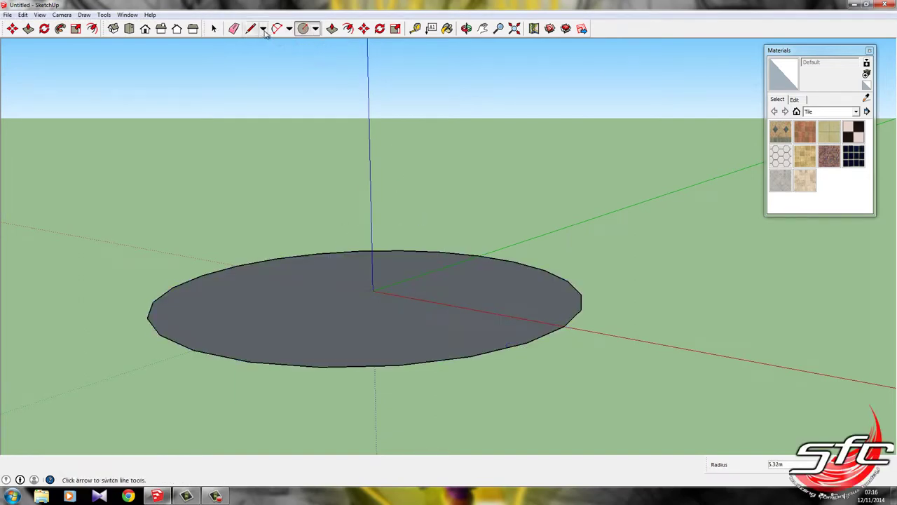
# Draw a guide line along the red axis across the circle
pyautogui.click(251, 28)
pyautogui.click(373, 289)
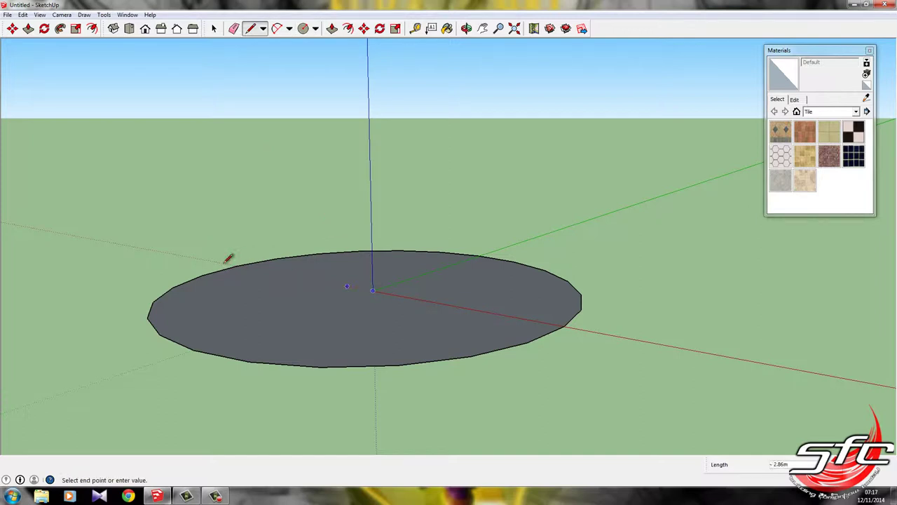
pyautogui.click(194, 258)
pyautogui.click(251, 28)
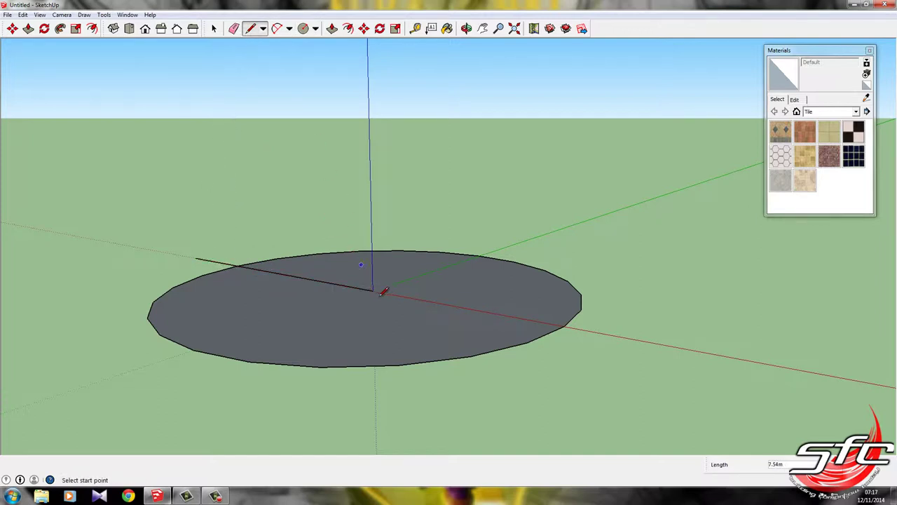
pyautogui.click(373, 288)
pyautogui.click(635, 339)
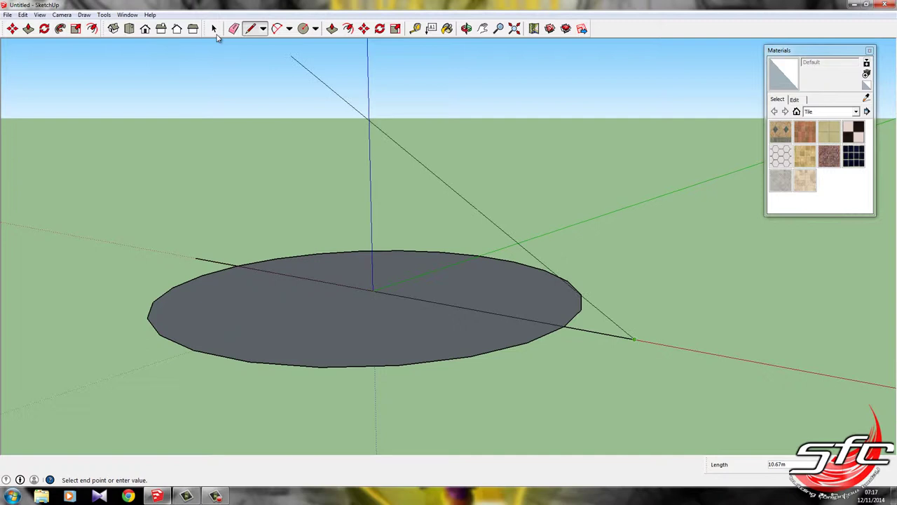
pyautogui.click(250, 29)
# Draw a vertical rectangular wall rising from the rim along the red axis
pyautogui.click(564, 326)
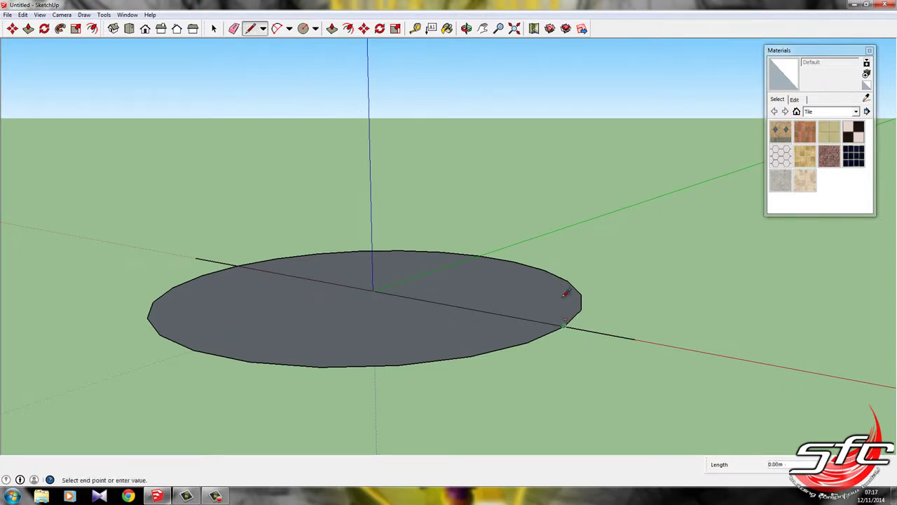
pyautogui.click(568, 220)
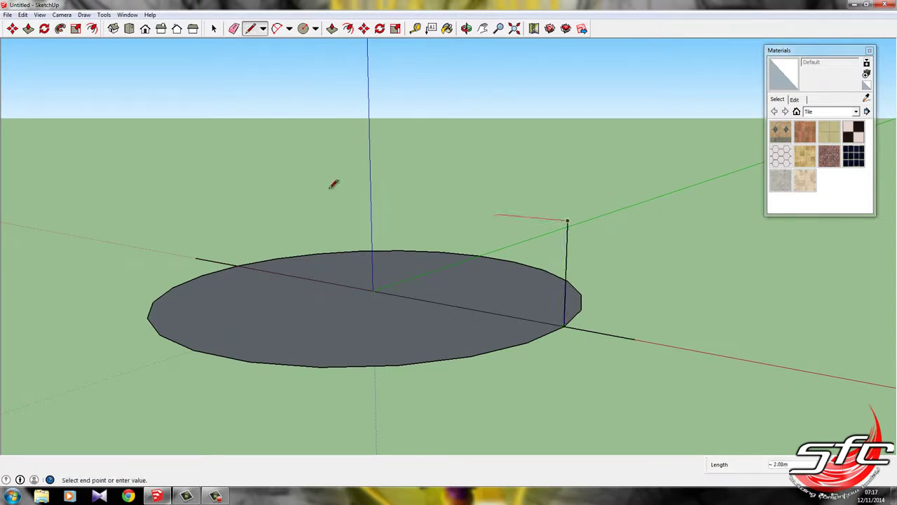
pyautogui.click(233, 190)
pyautogui.click(237, 264)
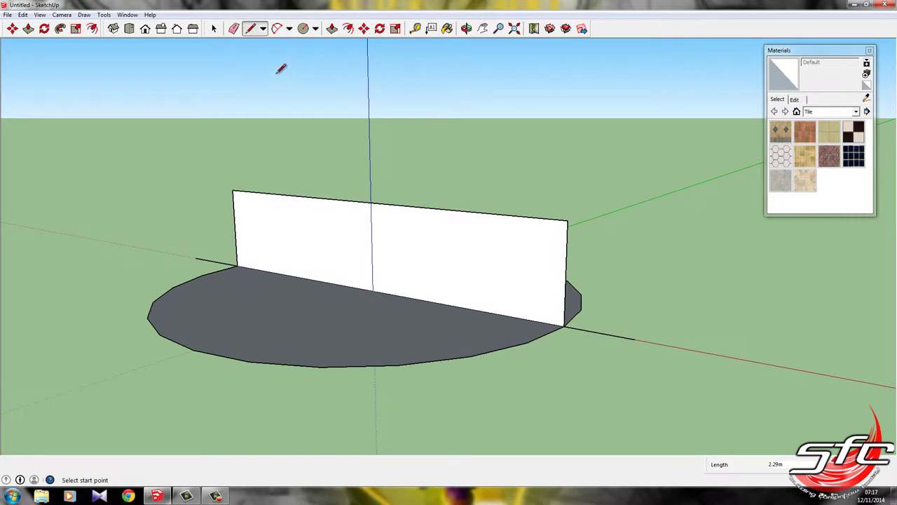
# Draw the first curved profile arc rising from the origin up the wall
pyautogui.click(277, 28)
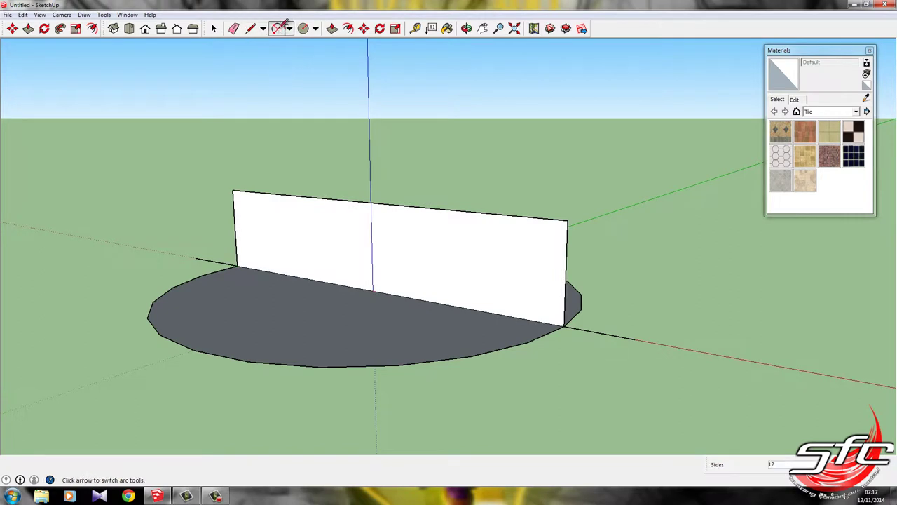
pyautogui.click(373, 289)
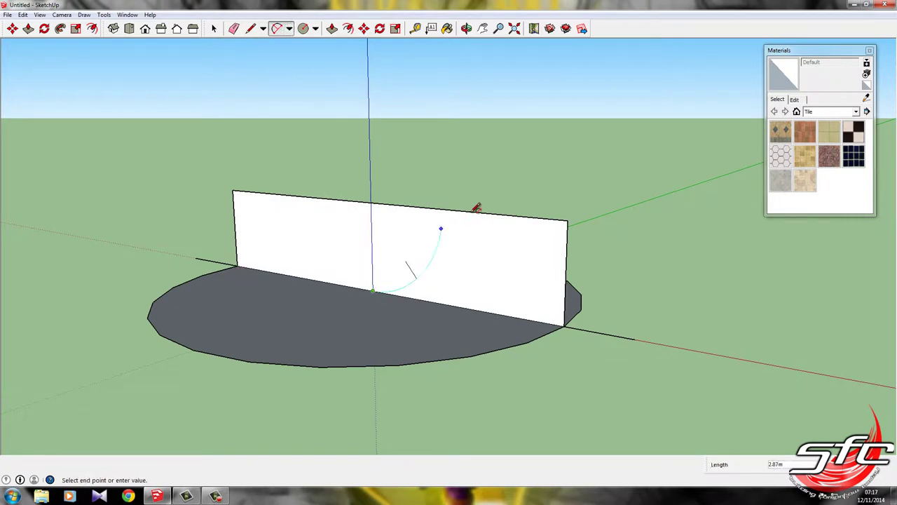
pyautogui.click(514, 227)
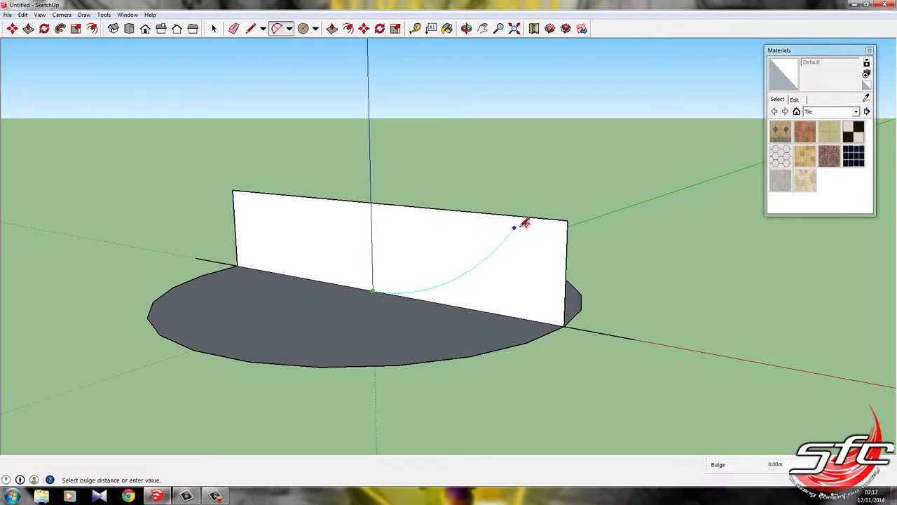
pyautogui.click(492, 256)
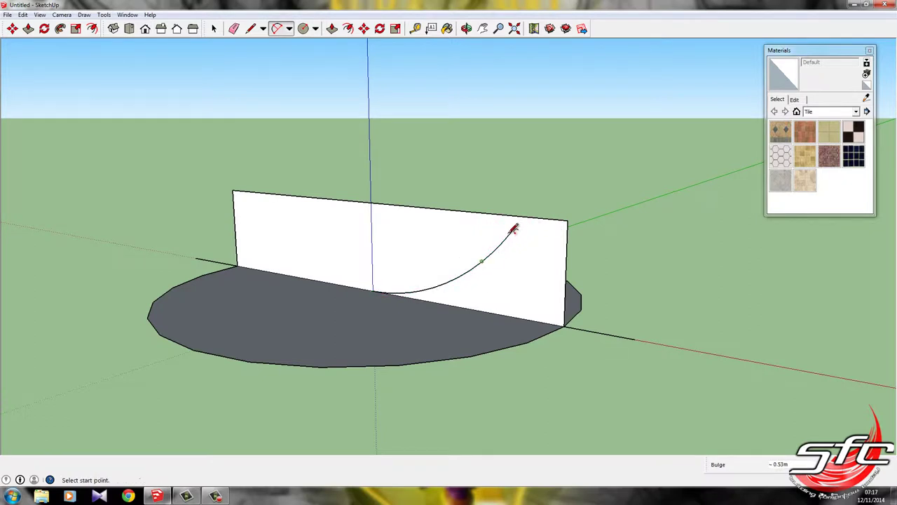
pyautogui.click(515, 227)
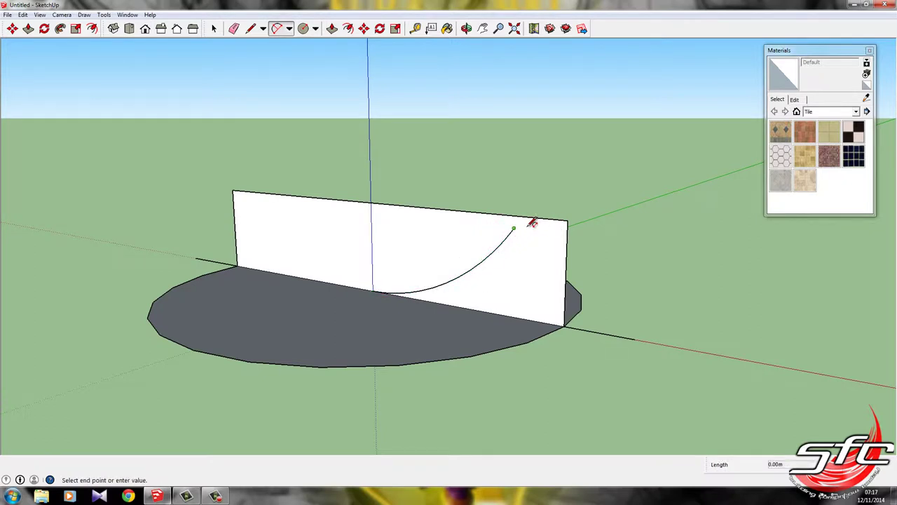
pyautogui.click(571, 249)
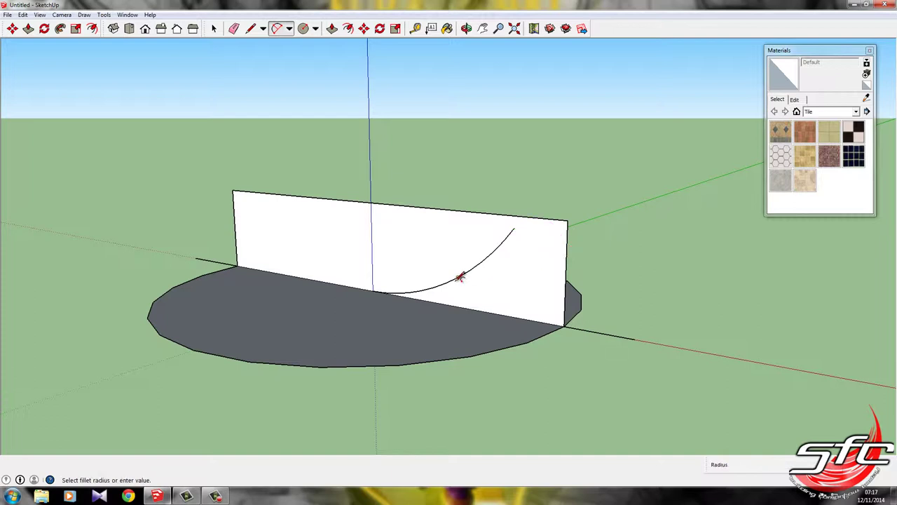
# Add tangent arcs forming a rounded top that curls back down to the wall's base
pyautogui.click(515, 227)
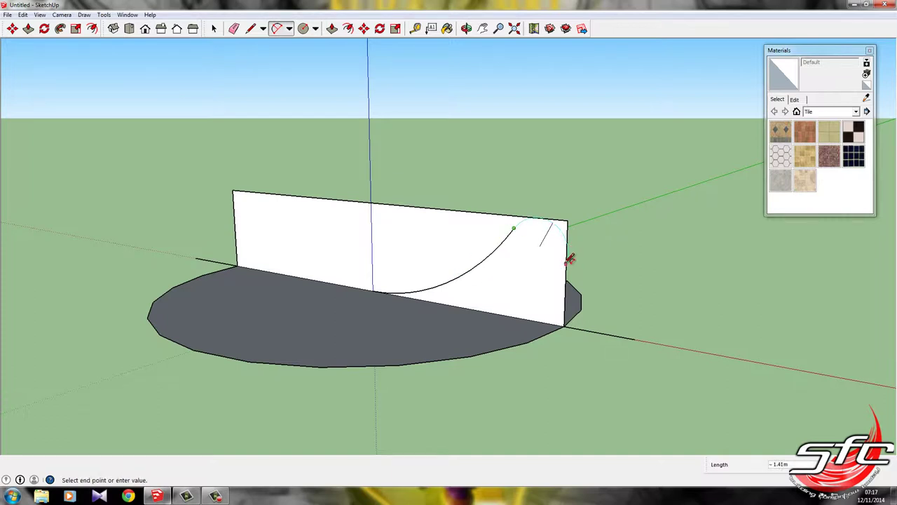
pyautogui.click(556, 229)
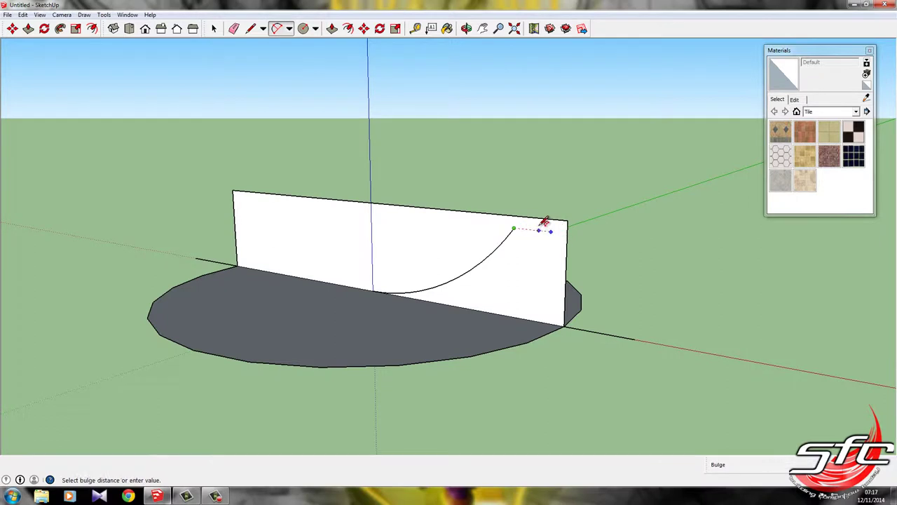
pyautogui.click(537, 218)
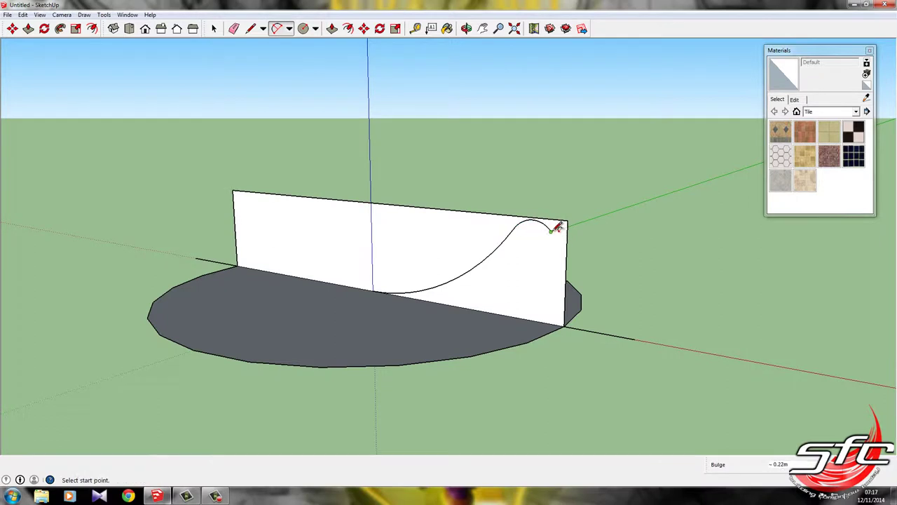
pyautogui.click(551, 231)
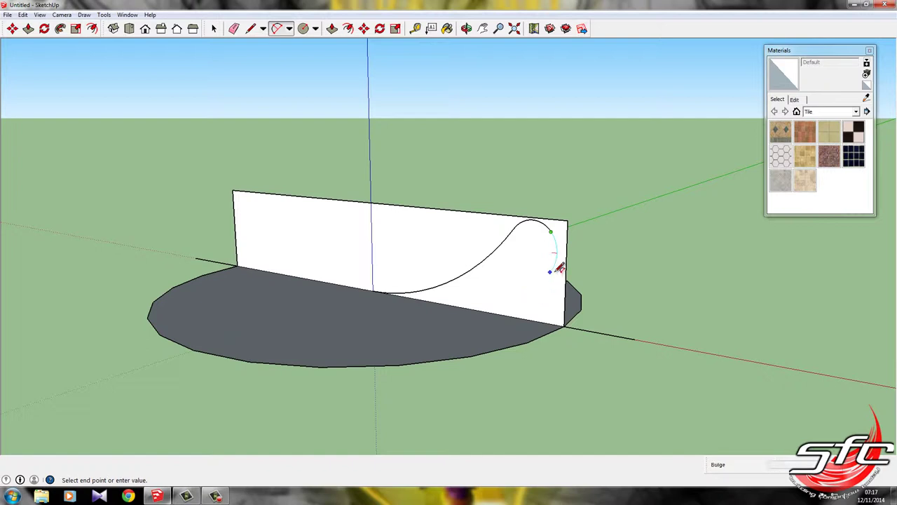
pyautogui.click(551, 272)
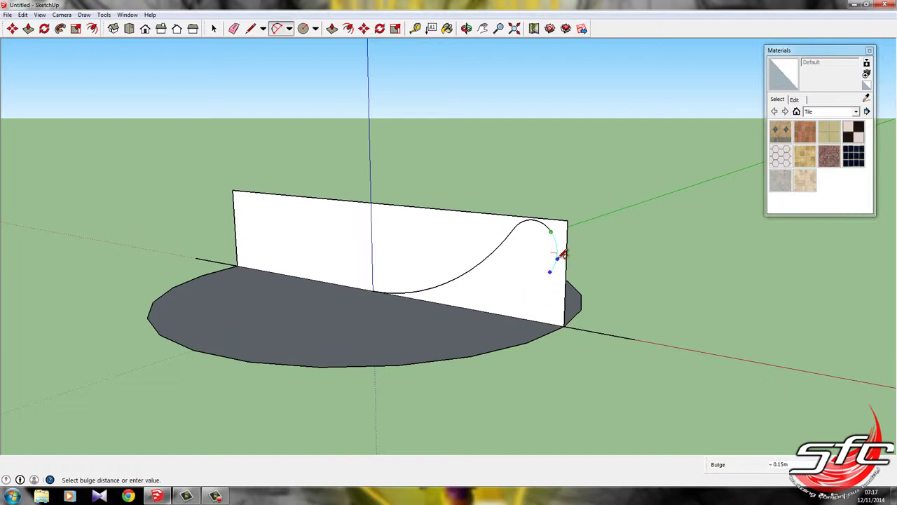
pyautogui.click(557, 254)
pyautogui.click(550, 272)
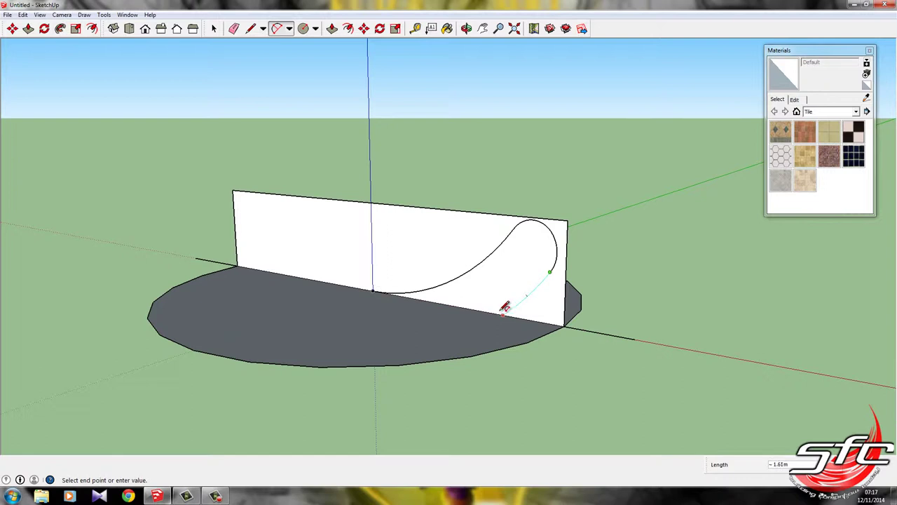
pyautogui.doubleClick(502, 309)
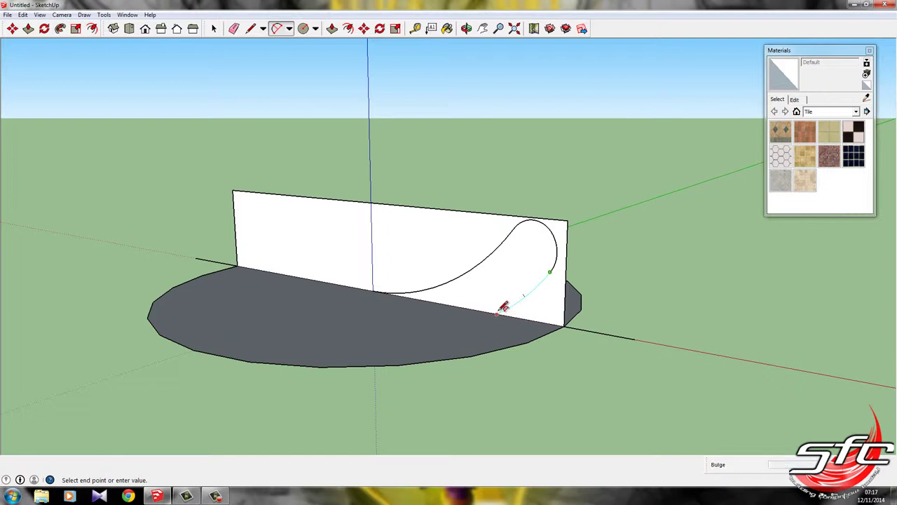
pyautogui.moveTo(505, 305)
pyautogui.mouseDown(button='middle')
pyautogui.moveTo(481, 250)
pyautogui.moveTo(523, 249)
pyautogui.moveTo(421, 269)
pyautogui.moveTo(430, 274)
pyautogui.mouseUp(button='middle')
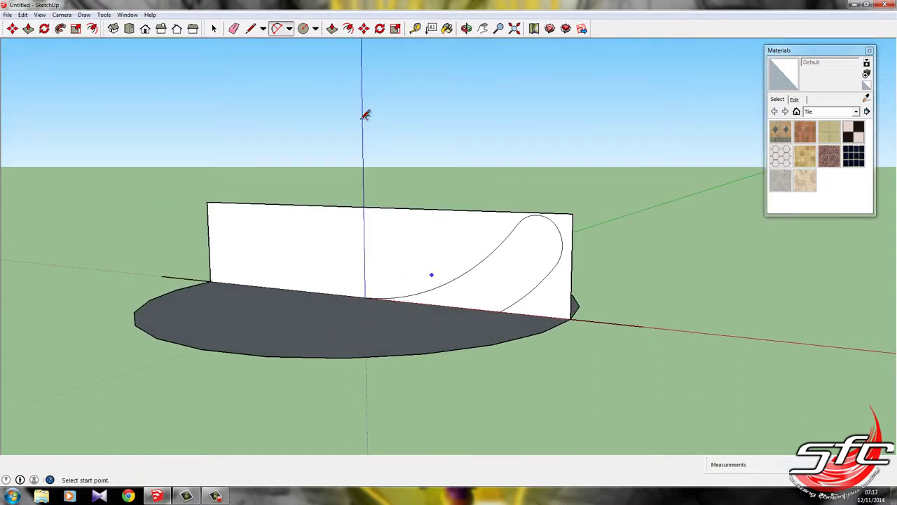
# Erase the wall's outer edges surrounding the curved profile
pyautogui.click(234, 29)
pyautogui.moveTo(576, 209); pyautogui.dragTo(601, 234)
pyautogui.moveTo(222, 225); pyautogui.dragTo(179, 273)
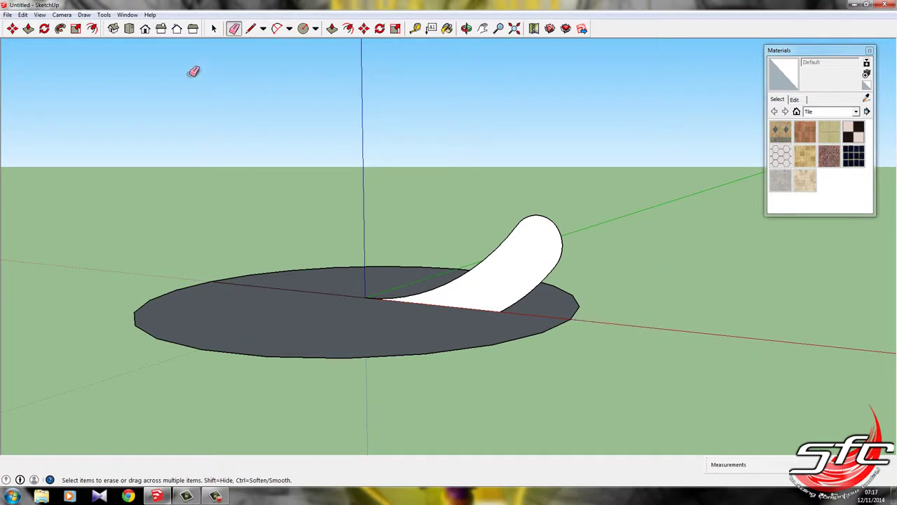
# Erase the leftover line across the disc and select the disc as the sweep path
pyautogui.click(214, 28)
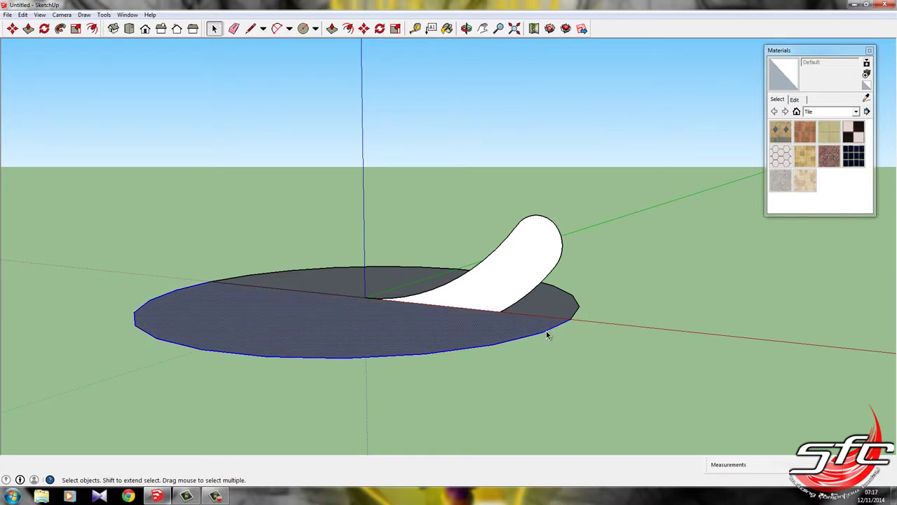
pyautogui.click(575, 319)
pyautogui.click(234, 28)
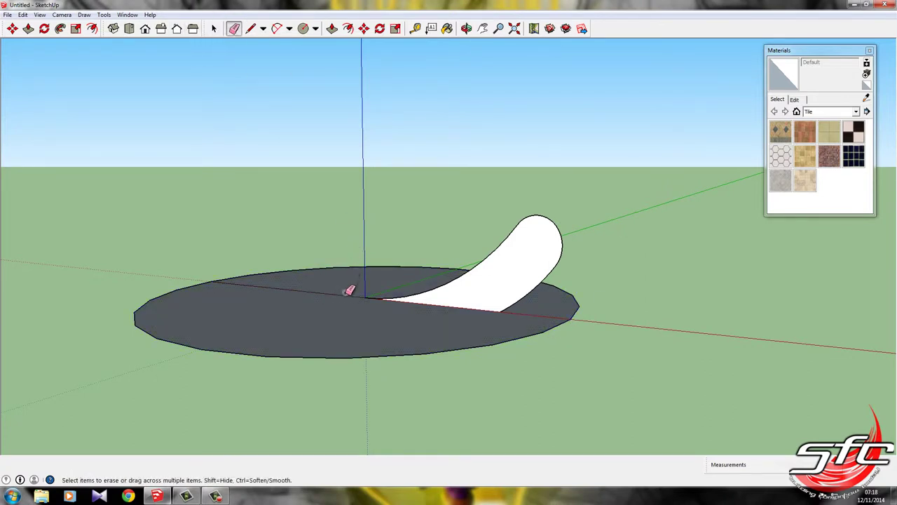
pyautogui.click(349, 290)
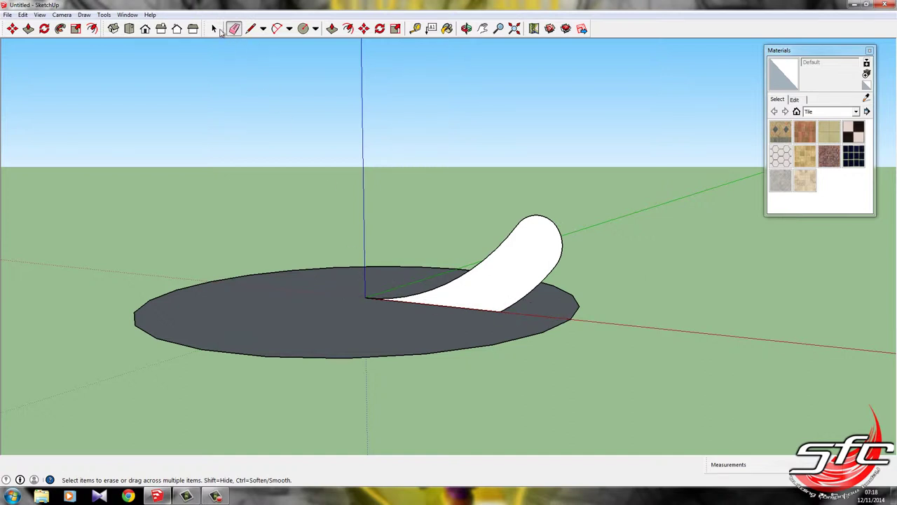
pyautogui.click(214, 29)
pyautogui.click(568, 324)
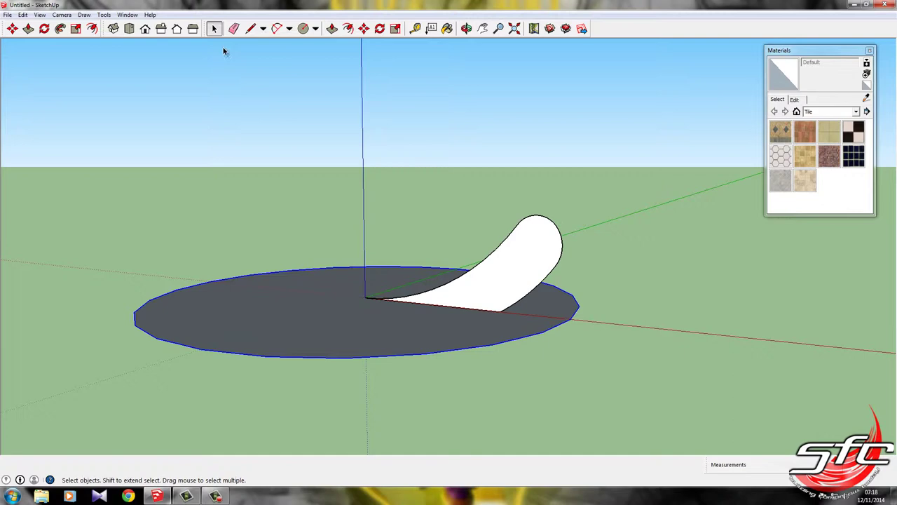
# Sweep the curved profile around the disc with Follow Me and erase the flat base
pyautogui.click(59, 28)
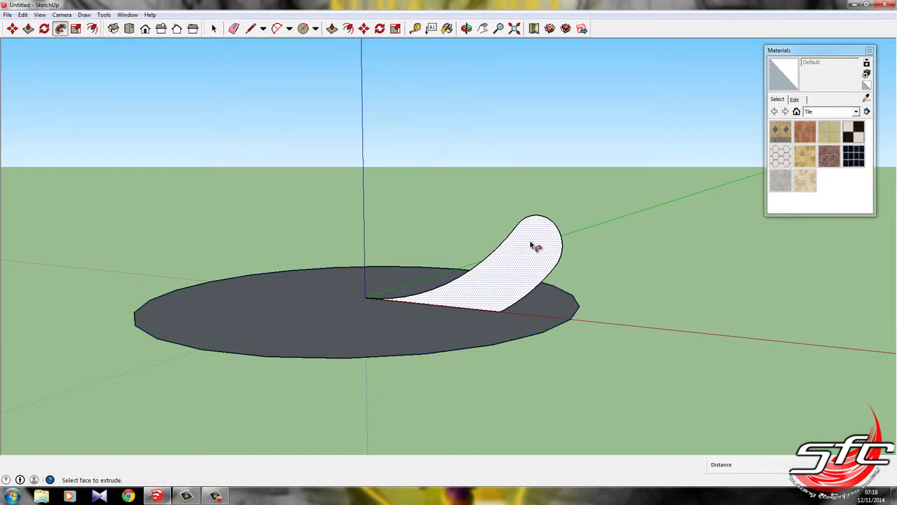
pyautogui.click(535, 246)
pyautogui.moveTo(615, 284)
pyautogui.mouseDown(button='middle')
pyautogui.moveTo(427, 369)
pyautogui.moveTo(414, 386)
pyautogui.moveTo(362, 223)
pyautogui.moveTo(468, 156)
pyautogui.moveTo(516, 337)
pyautogui.moveTo(481, 238)
pyautogui.moveTo(382, 400)
pyautogui.moveTo(625, 190)
pyautogui.moveTo(267, 313)
pyautogui.moveTo(487, 164)
pyautogui.moveTo(459, 306)
pyautogui.moveTo(309, 425)
pyautogui.moveTo(413, 363)
pyautogui.moveTo(423, 339)
pyautogui.moveTo(310, 205)
pyautogui.moveTo(403, 229)
pyautogui.moveTo(289, 205)
pyautogui.moveTo(274, 245)
pyautogui.moveTo(303, 334)
pyautogui.moveTo(593, 425)
pyautogui.moveTo(584, 409)
pyautogui.moveTo(596, 393)
pyautogui.mouseUp(button='middle')
pyautogui.click(234, 28)
pyautogui.click(550, 338)
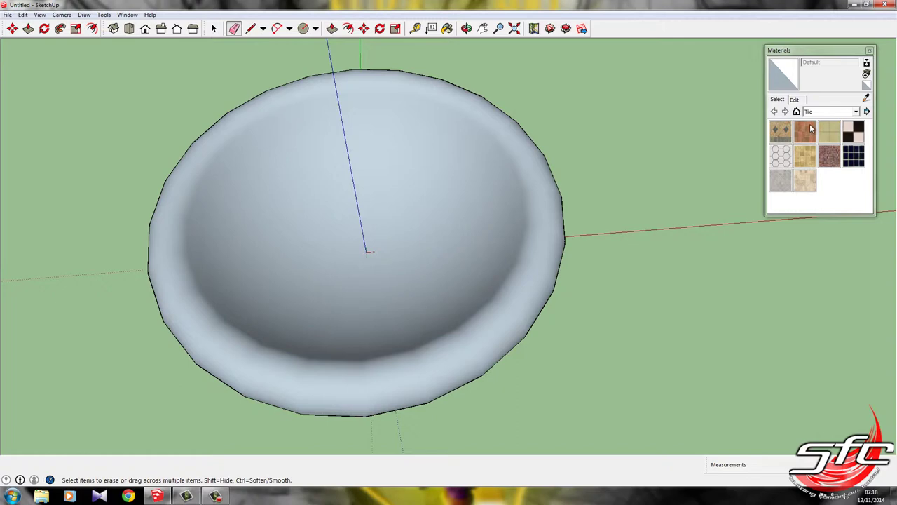
# Paint the bowl with the Tile_Ceramic_Multi material
pyautogui.click(811, 128)
pyautogui.click(425, 294)
pyautogui.moveTo(425, 294)
pyautogui.mouseDown(button='middle')
pyautogui.moveTo(507, 164)
pyautogui.moveTo(317, 258)
pyautogui.moveTo(498, 306)
pyautogui.moveTo(517, 257)
pyautogui.moveTo(374, 315)
pyautogui.moveTo(357, 340)
pyautogui.moveTo(457, 132)
pyautogui.moveTo(283, 372)
pyautogui.moveTo(258, 391)
pyautogui.moveTo(525, 293)
pyautogui.moveTo(318, 270)
pyautogui.mouseUp(button='middle')
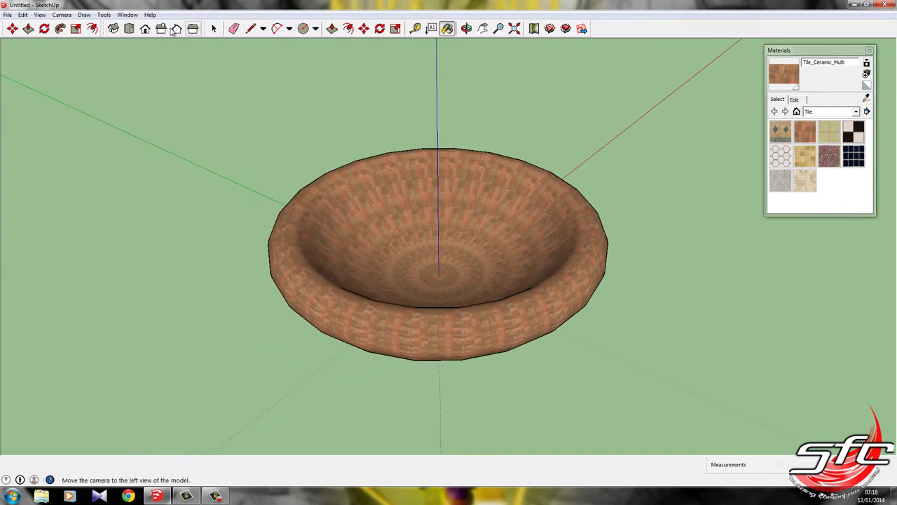
pyautogui.click(214, 29)
# Delete the bowl and draw a new filled circle centred at the origin
pyautogui.tripleClick(358, 229)
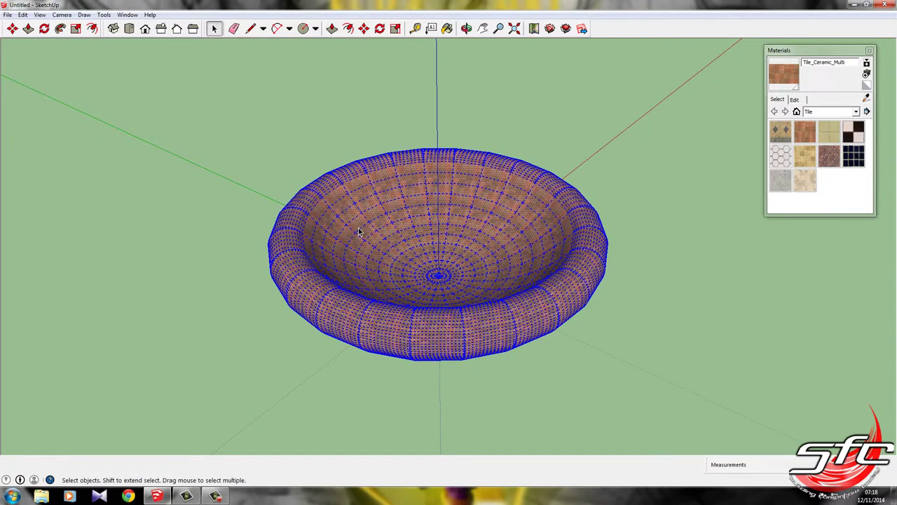
pyautogui.press('Delete')
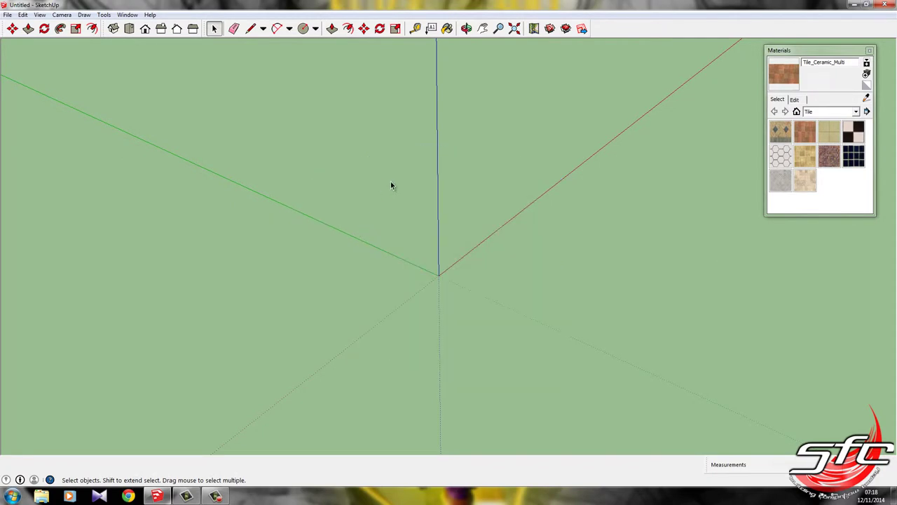
pyautogui.moveTo(391, 184); pyautogui.dragTo(339, 126, button='middle')
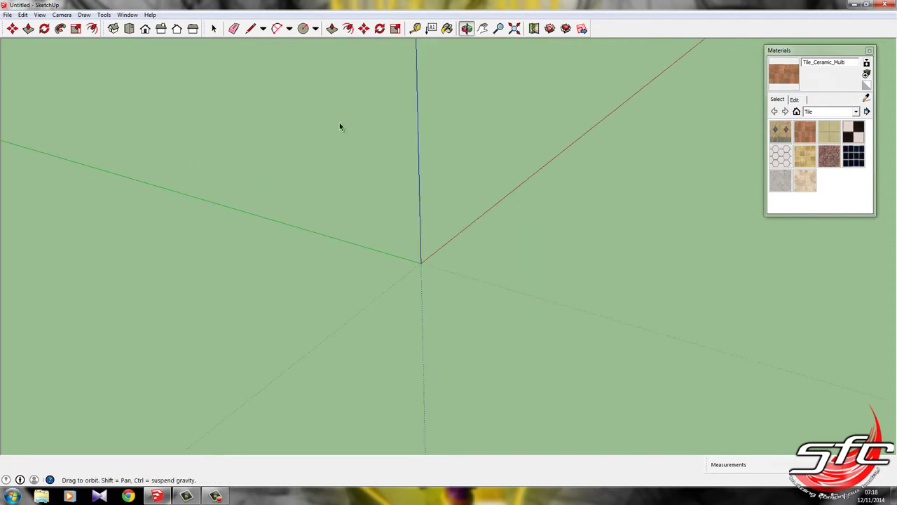
pyautogui.click(129, 28)
pyautogui.moveTo(427, 235); pyautogui.dragTo(421, 126, button='middle')
pyautogui.click(303, 28)
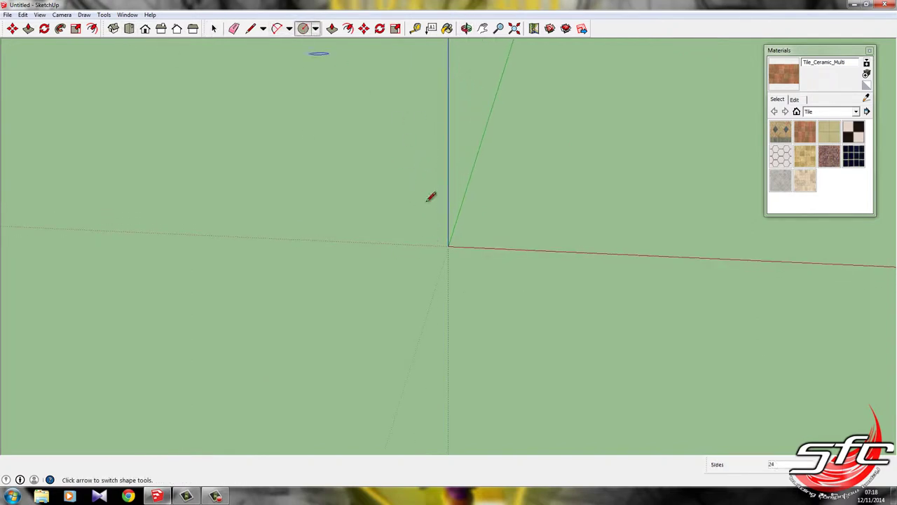
pyautogui.click(449, 246)
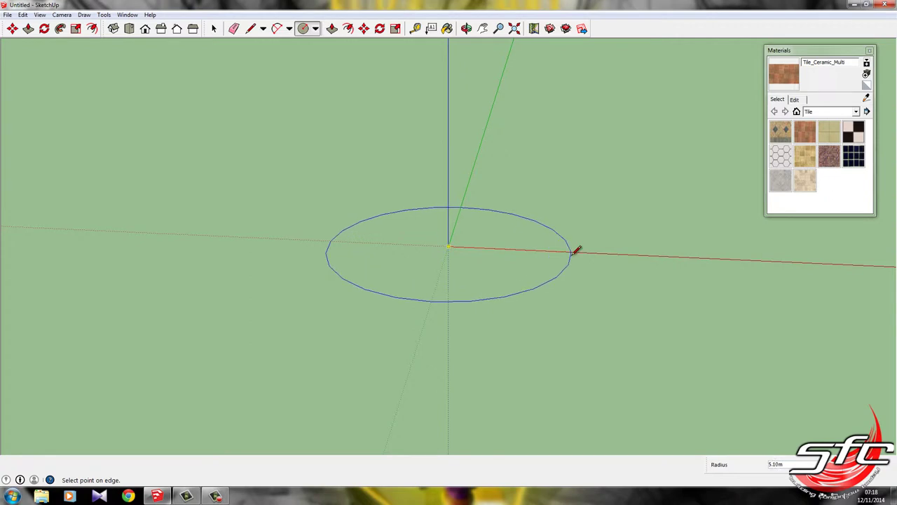
pyautogui.click(577, 252)
pyautogui.moveTo(463, 280); pyautogui.dragTo(290, 50, button='middle')
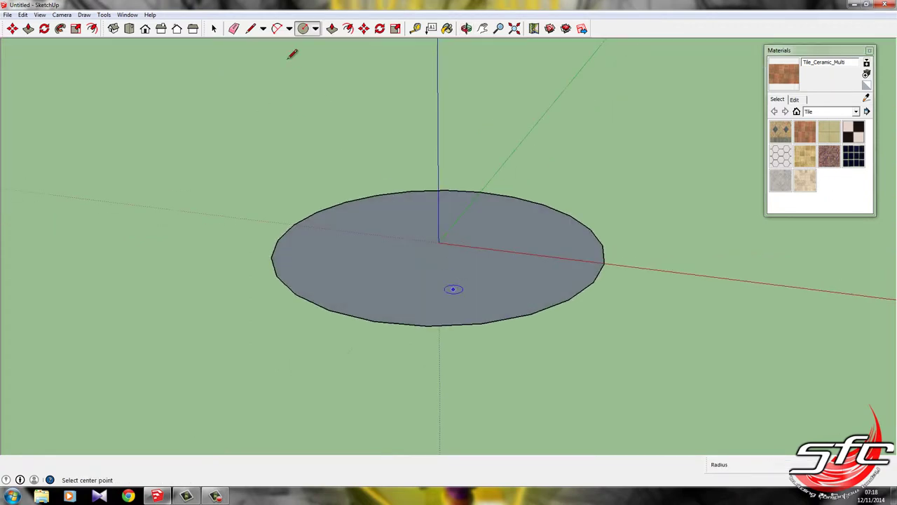
# Draw a red-axis line across the disc and a vertical rectangular wall along it
pyautogui.click(250, 29)
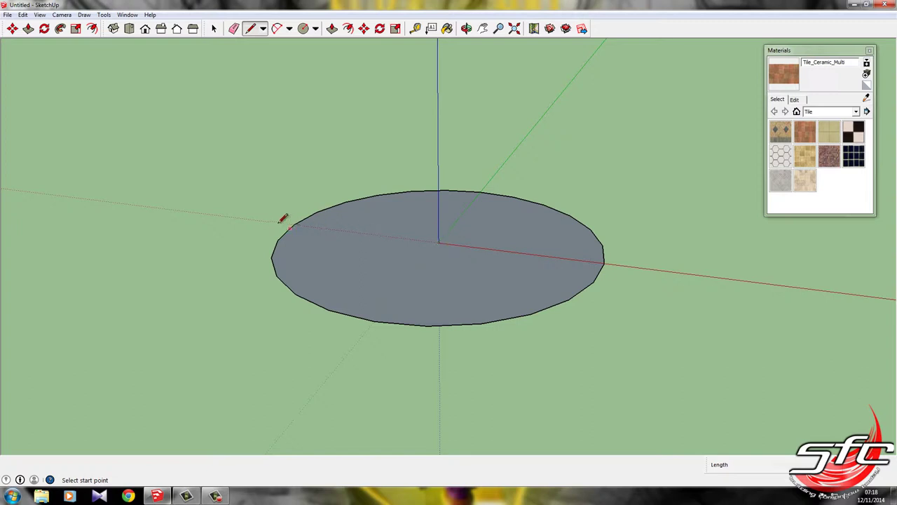
pyautogui.click(234, 217)
pyautogui.click(669, 270)
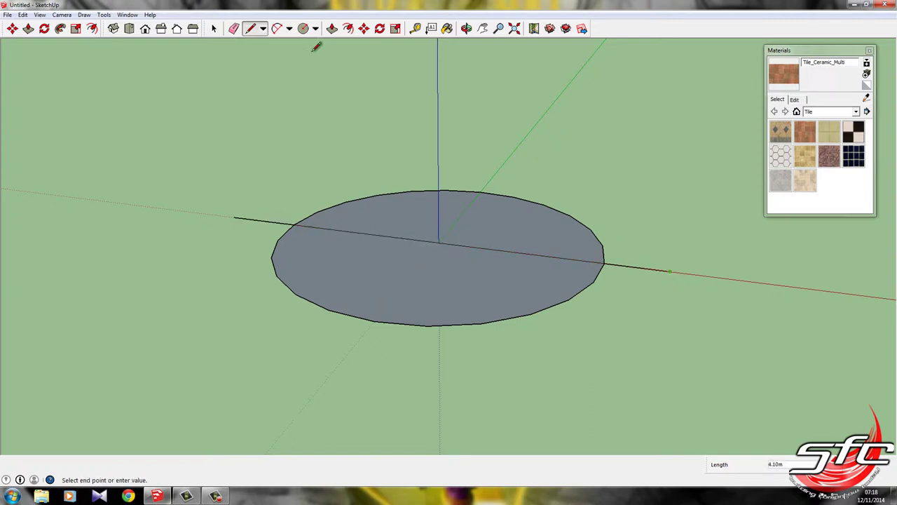
pyautogui.click(251, 29)
pyautogui.click(604, 262)
pyautogui.click(611, 188)
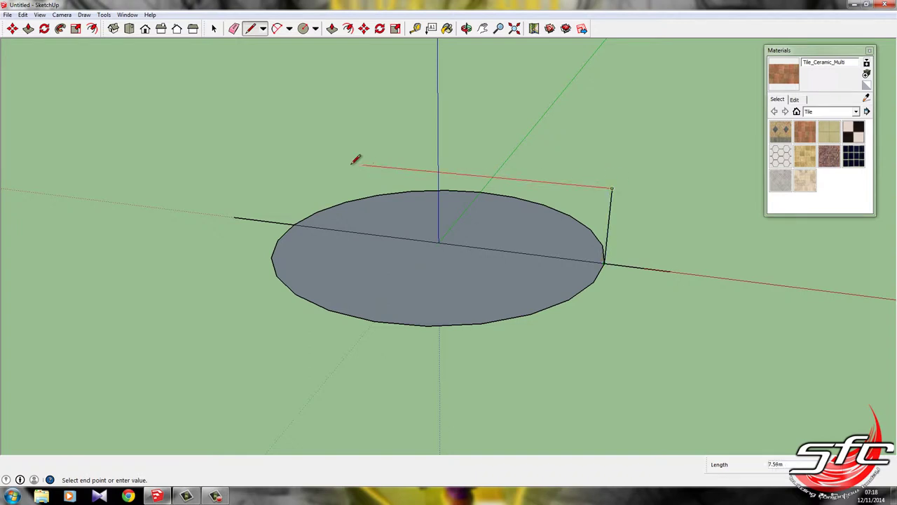
pyautogui.click(287, 157)
pyautogui.click(294, 220)
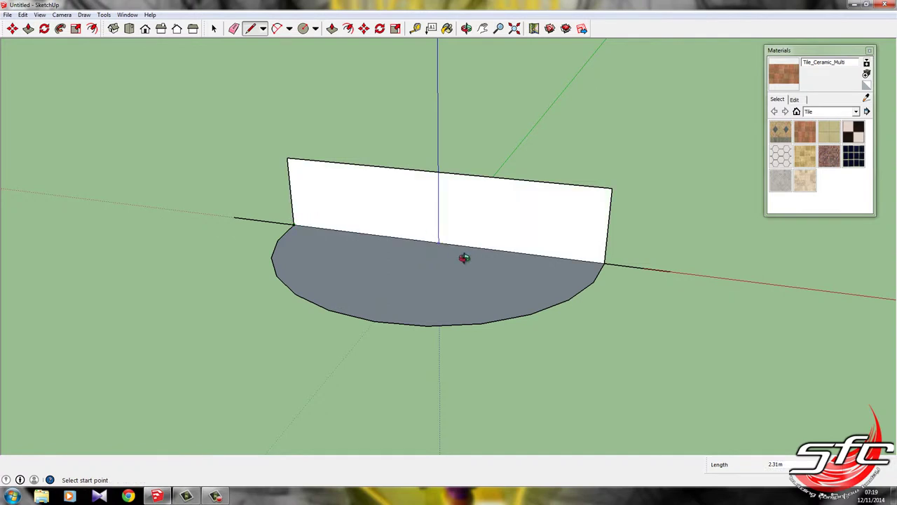
pyautogui.moveTo(461, 256); pyautogui.dragTo(432, 223, button='middle')
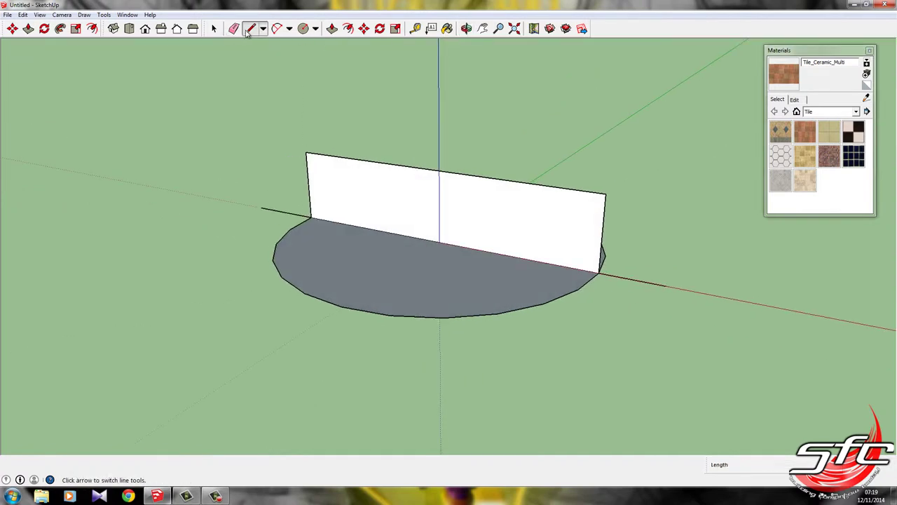
# Draw a stair-stepped line on the wall from its bottom-edge midpoint up to the right
pyautogui.click(259, 29)
pyautogui.click(439, 241)
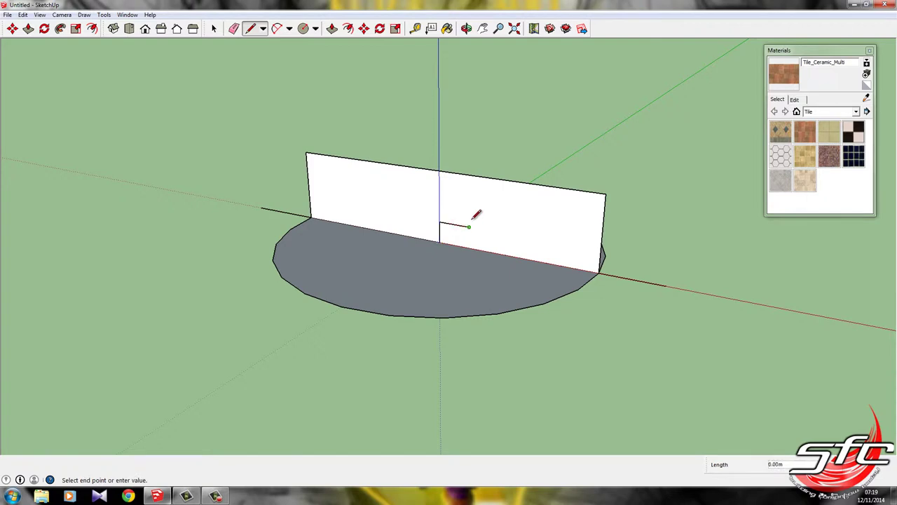
pyautogui.click(502, 216)
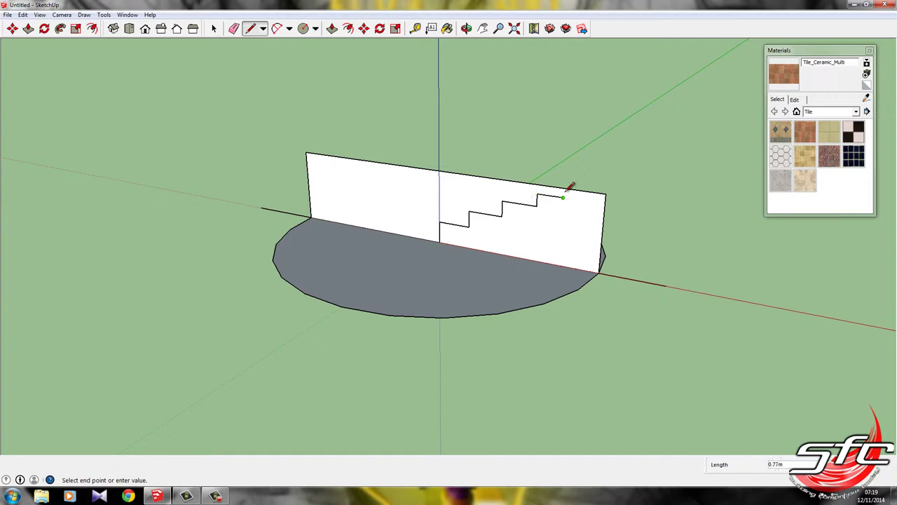
pyautogui.click(563, 197)
# Erase the wall above the stairs and the line crossing the disc
pyautogui.click(233, 28)
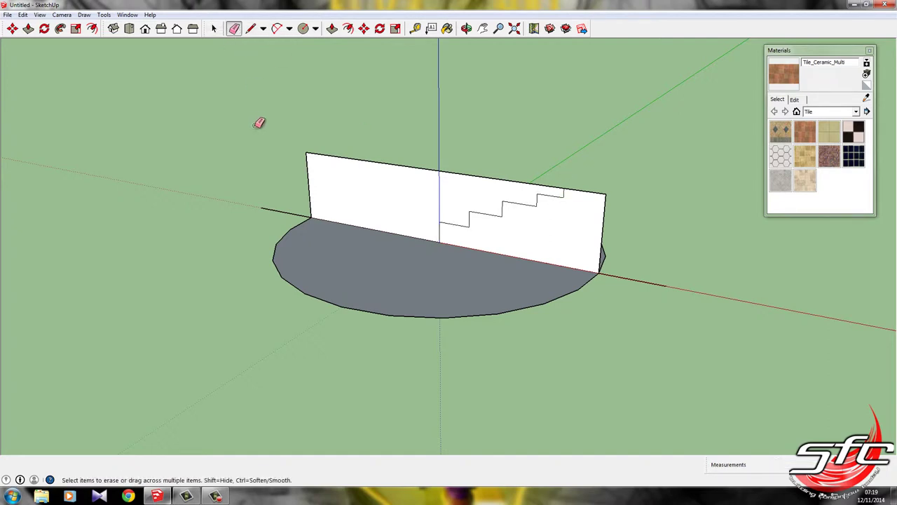
pyautogui.moveTo(312, 149); pyautogui.dragTo(569, 190)
pyautogui.moveTo(566, 199); pyautogui.dragTo(502, 186, button='middle')
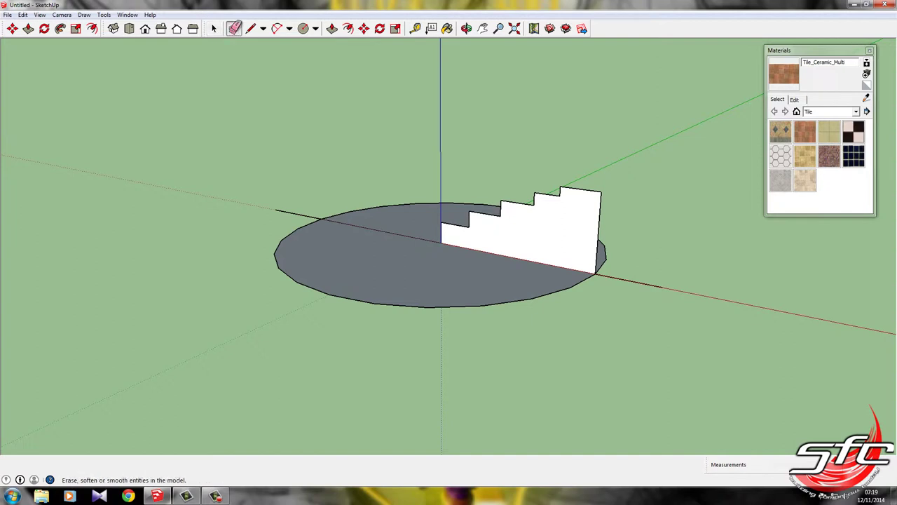
pyautogui.moveTo(397, 231); pyautogui.dragTo(300, 173)
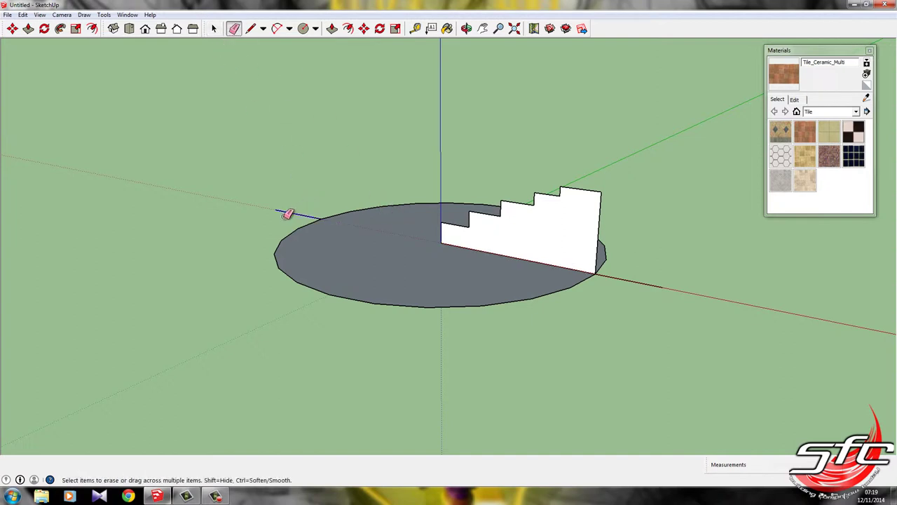
pyautogui.moveTo(288, 214); pyautogui.dragTo(291, 216)
pyautogui.click(214, 28)
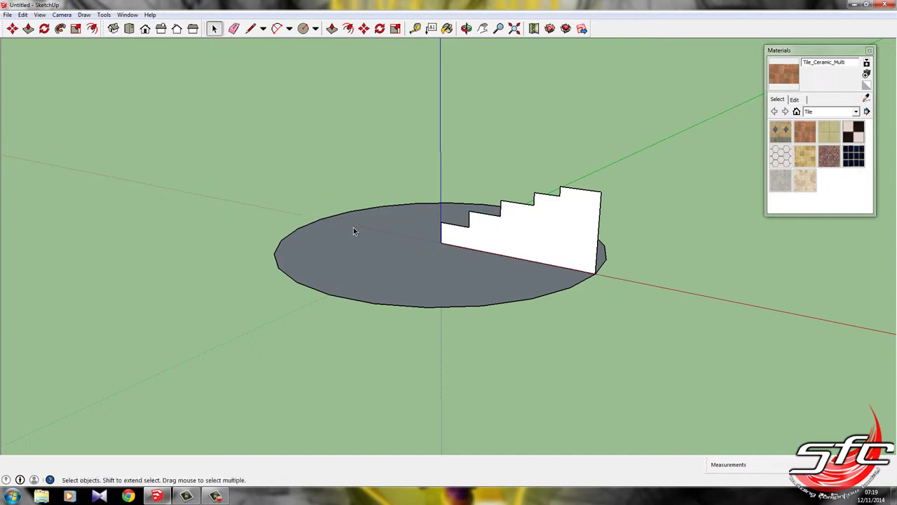
# Sweep the stair profile around the circle with Follow Me, then undo twice
pyautogui.click(60, 28)
pyautogui.click(512, 240)
pyautogui.moveTo(512, 242); pyautogui.dragTo(397, 264, button='middle')
pyautogui.moveTo(463, 244); pyautogui.dragTo(467, 223, button='middle')
pyautogui.scroll(3, 467, 227)
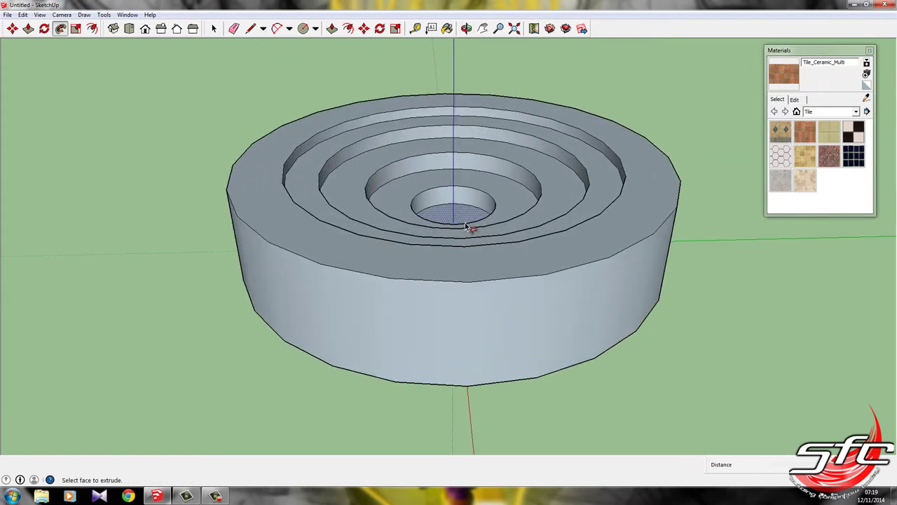
pyautogui.hotkey('ctrl', 'z')
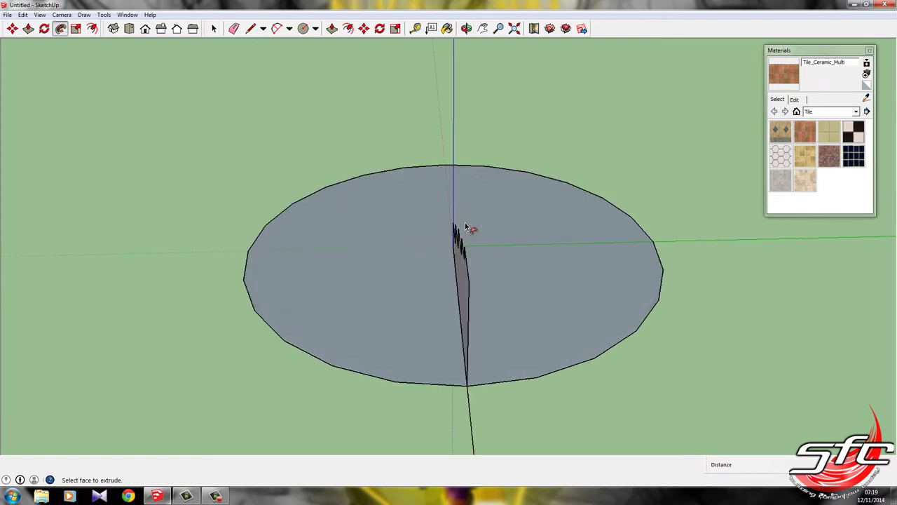
pyautogui.moveTo(380, 249); pyautogui.dragTo(655, 173, button='middle')
pyautogui.hotkey('ctrl', 'z')
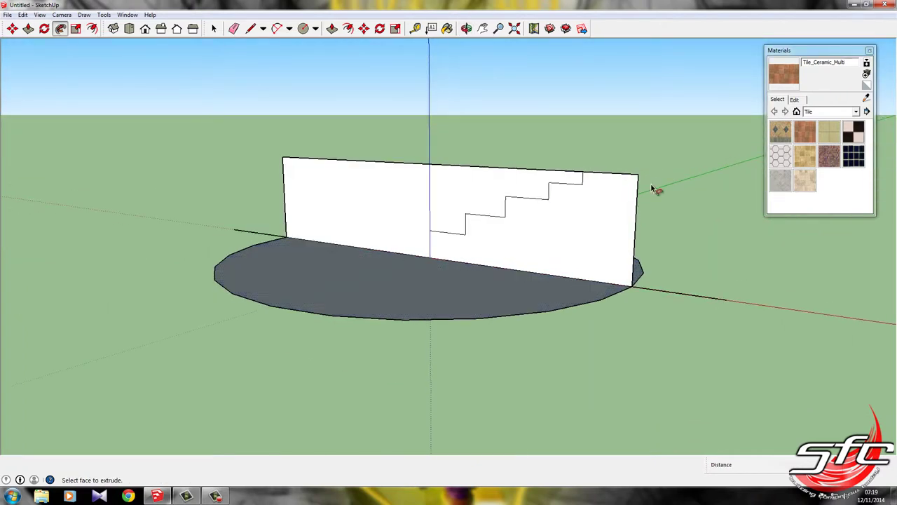
# Erase the stair edges and the stray edge, leaving a plain wall
pyautogui.click(233, 28)
pyautogui.click(238, 229)
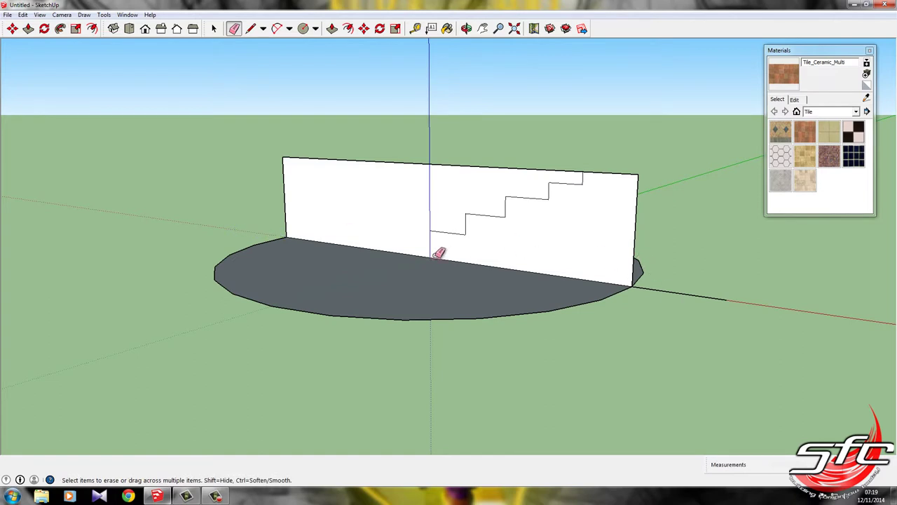
pyautogui.moveTo(439, 252)
pyautogui.mouseDown()
pyautogui.moveTo(478, 215)
pyautogui.moveTo(587, 177)
pyautogui.mouseUp()
pyautogui.moveTo(587, 176)
pyautogui.mouseDown(button='middle')
pyautogui.moveTo(587, 215)
pyautogui.moveTo(652, 249)
pyautogui.mouseUp(button='middle')
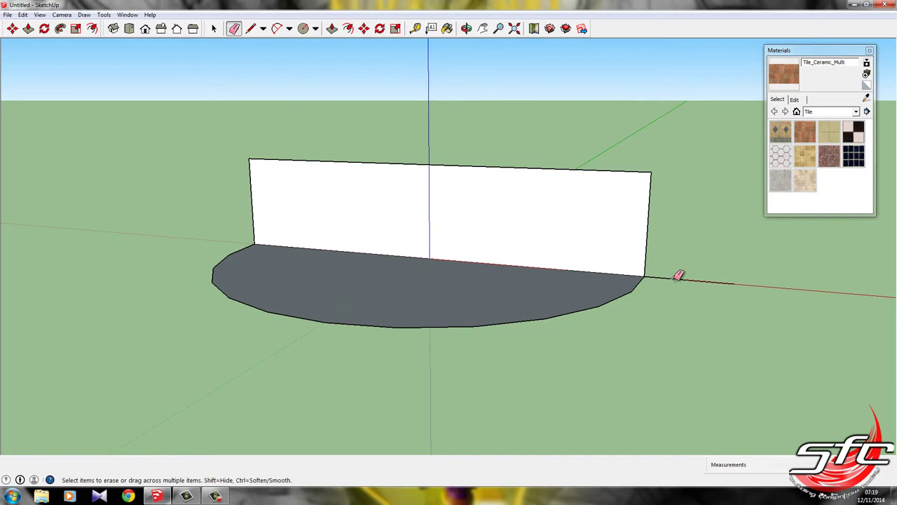
pyautogui.moveTo(465, 259); pyautogui.dragTo(450, 259, button='middle')
# Draw a zigzag line from the origin up to the wall's top edge
pyautogui.click(250, 28)
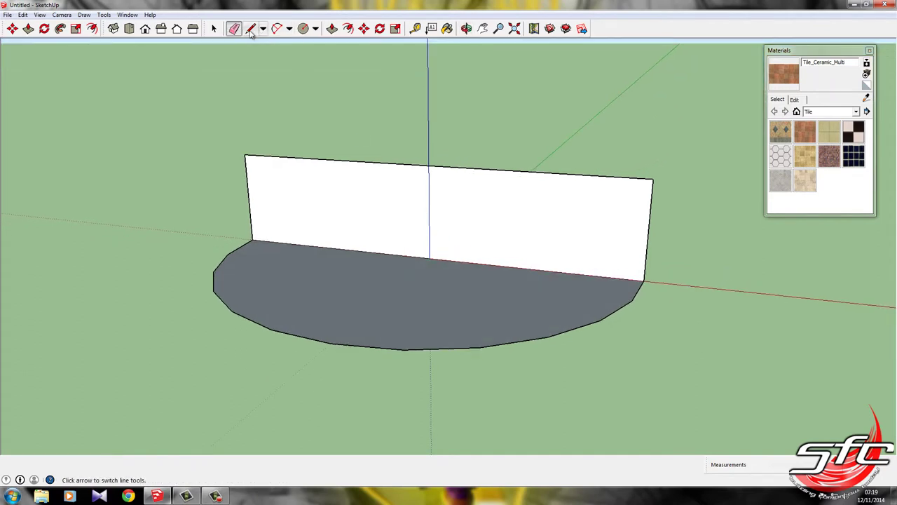
pyautogui.click(429, 258)
pyautogui.click(478, 213)
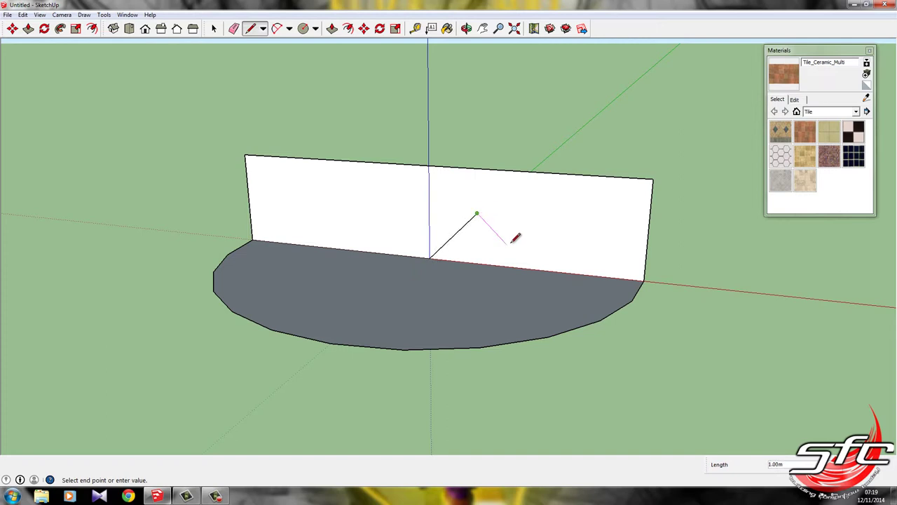
pyautogui.click(508, 245)
pyautogui.click(546, 196)
pyautogui.click(589, 198)
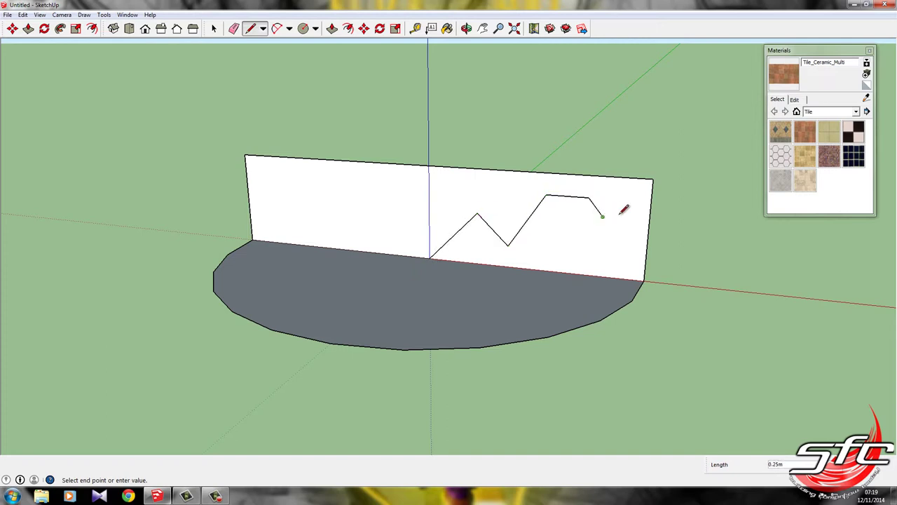
pyautogui.click(649, 180)
pyautogui.moveTo(554, 219); pyautogui.dragTo(483, 209, button='middle')
# Erase the wall's left part and leftover edges, then select the circle's edge as path
pyautogui.click(233, 28)
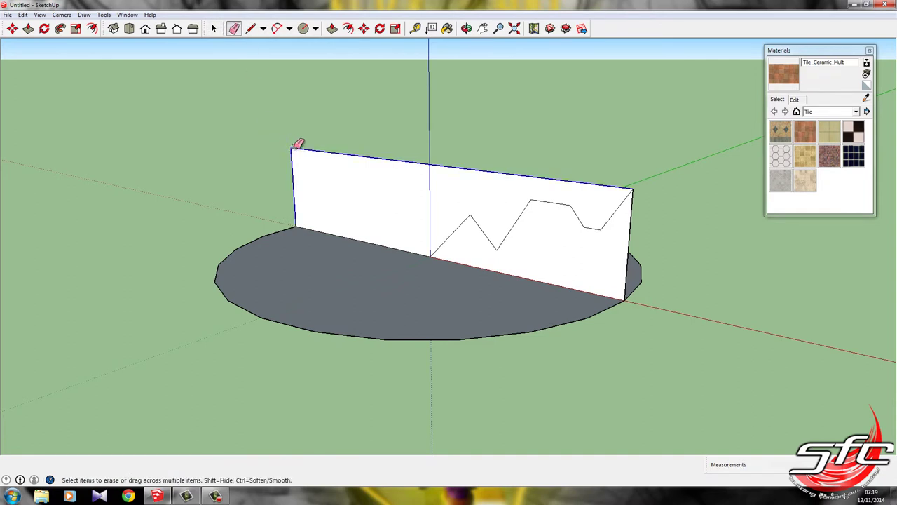
pyautogui.moveTo(239, 110); pyautogui.dragTo(281, 151)
pyautogui.moveTo(363, 225)
pyautogui.mouseDown()
pyautogui.moveTo(286, 203)
pyautogui.moveTo(270, 213)
pyautogui.mouseUp()
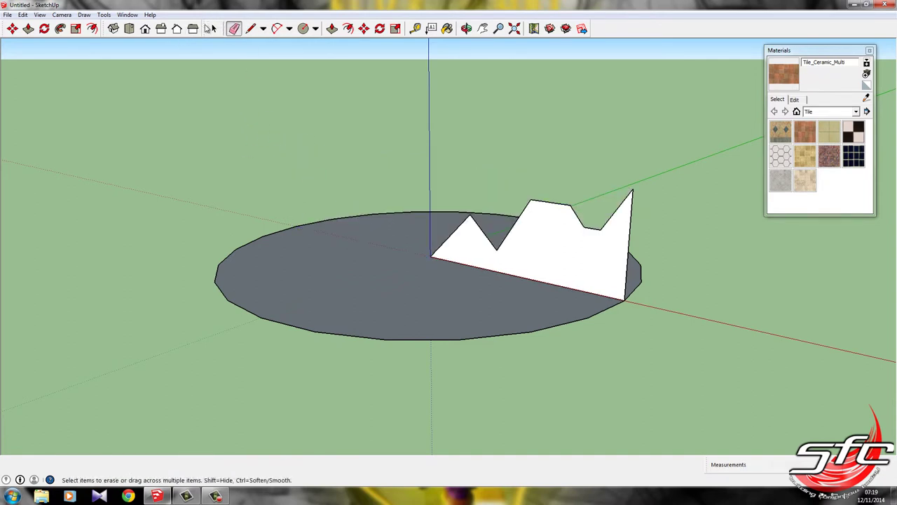
pyautogui.press('space')
pyautogui.click(263, 235)
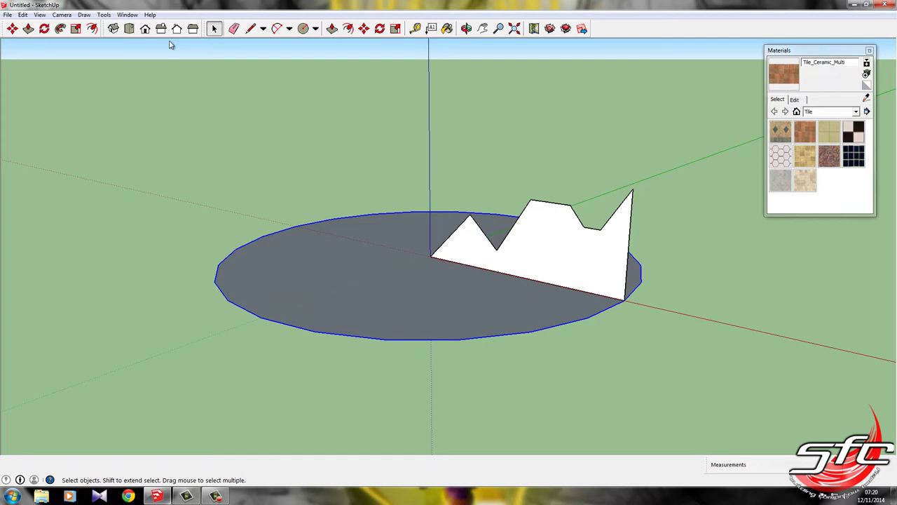
# Lathe the zigzag face around the circle with Follow Me, inspect it, then undo back to the plain wall
pyautogui.click(76, 28)
pyautogui.click(528, 236)
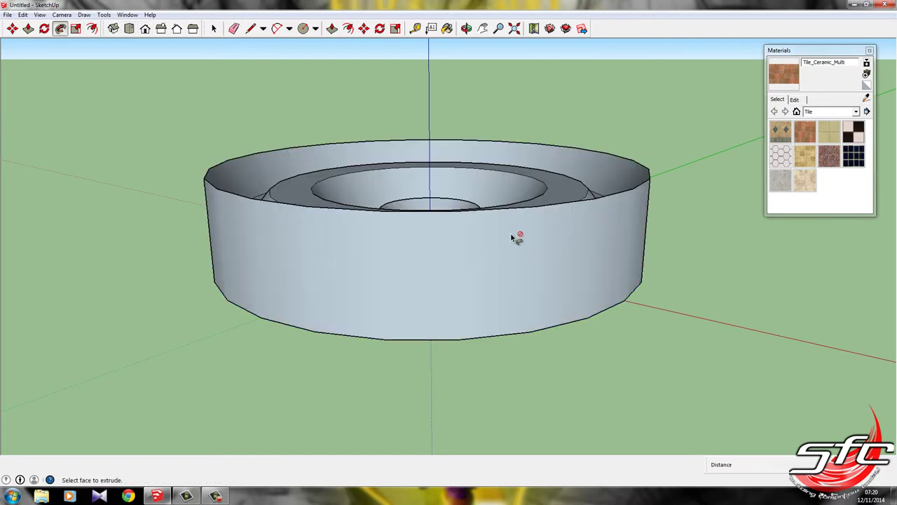
pyautogui.moveTo(517, 238); pyautogui.dragTo(631, 248, button='middle')
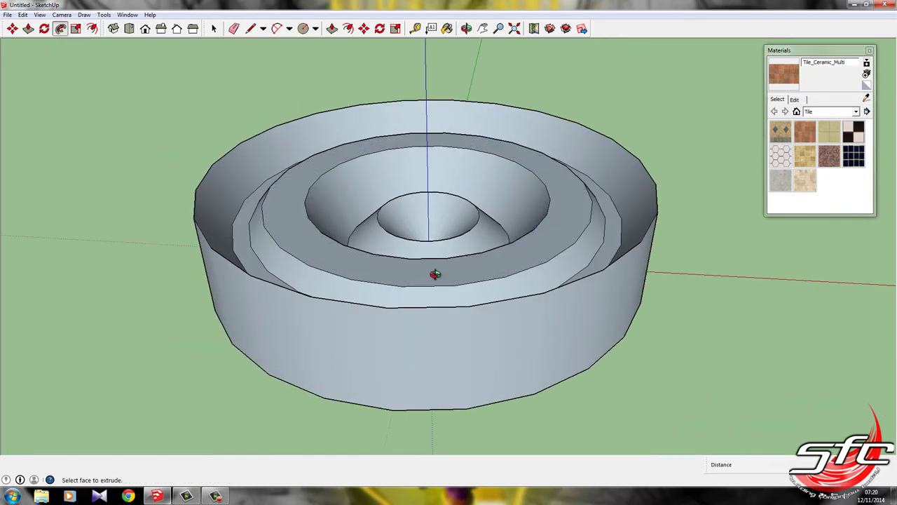
pyautogui.moveTo(425, 271); pyautogui.dragTo(288, 234, button='middle')
pyautogui.press('p')
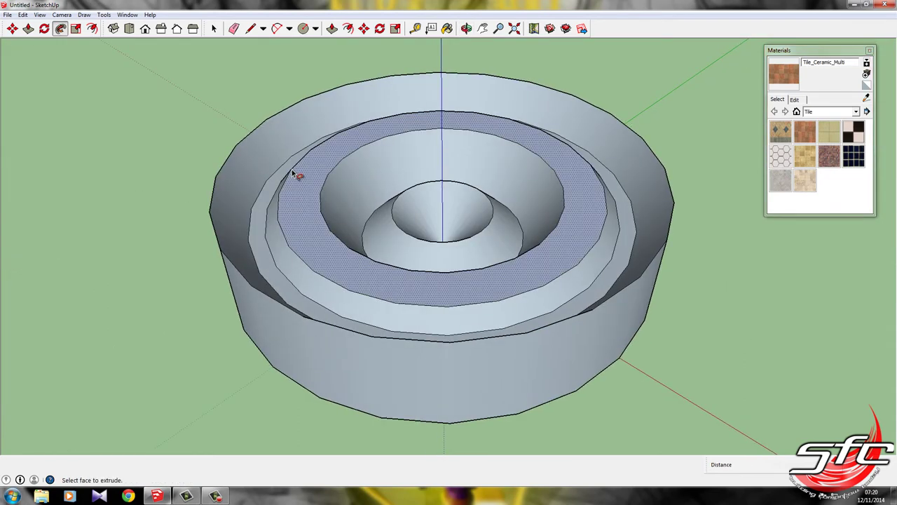
pyautogui.hotkey('ctrl', 'z')
pyautogui.hotkey('ctrl', 'z')
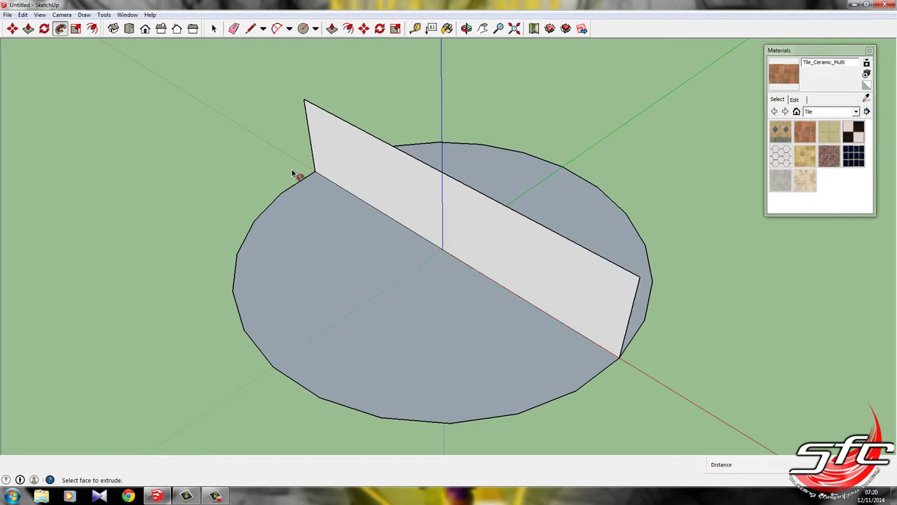
pyautogui.moveTo(291, 171); pyautogui.dragTo(465, 124, button='middle')
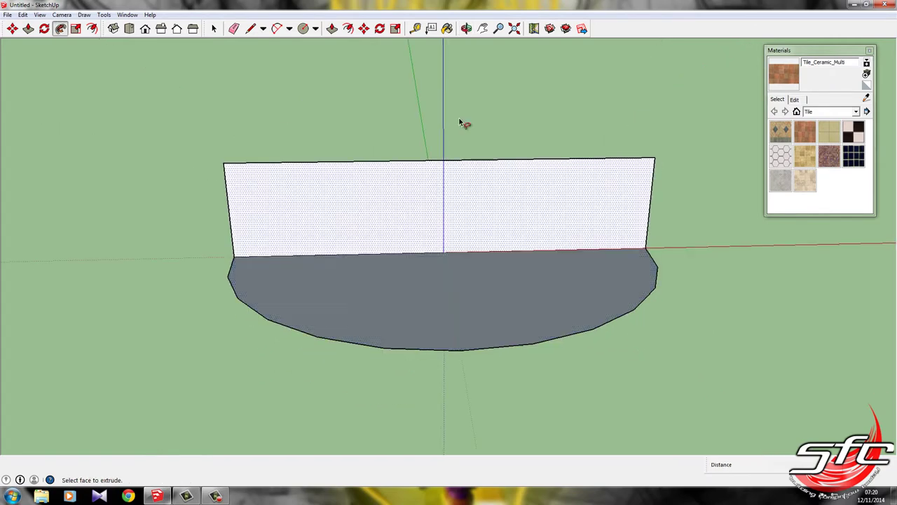
# Draw two arcs from the origin forming a hook near the wall's top
pyautogui.click(251, 28)
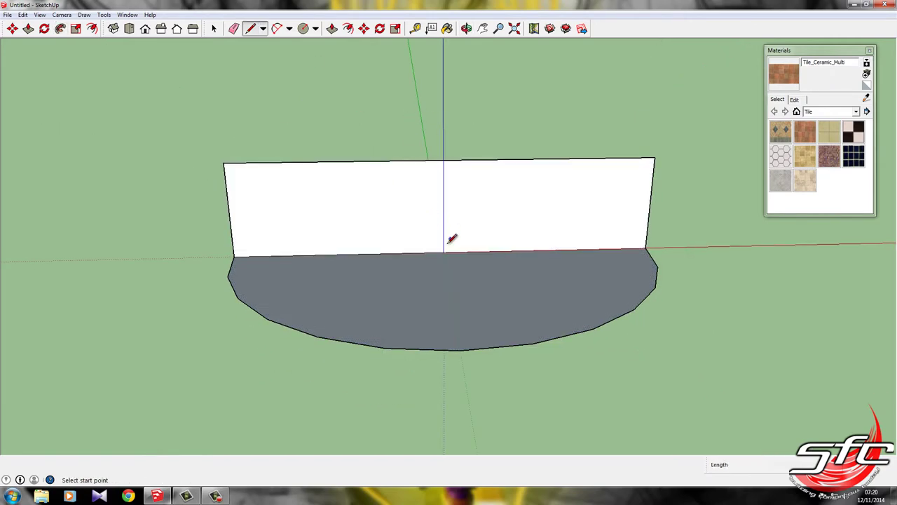
pyautogui.click(277, 28)
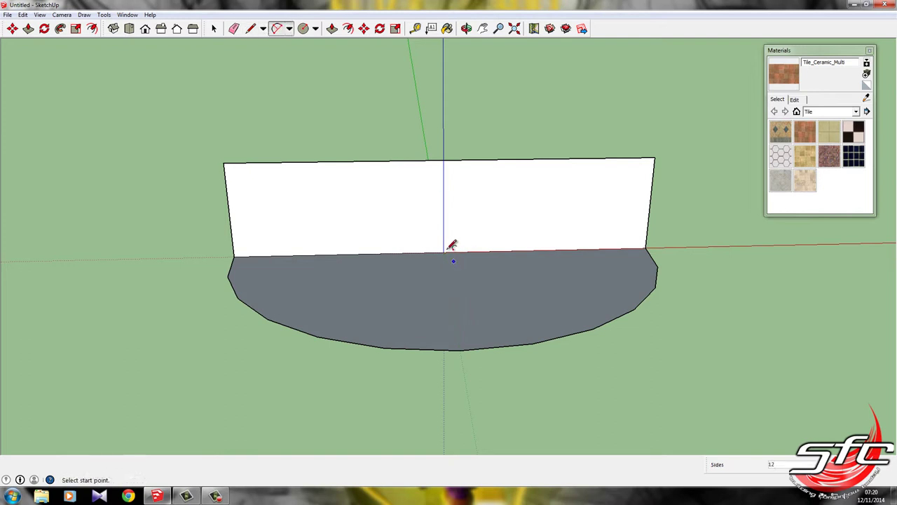
pyautogui.click(443, 252)
pyautogui.click(615, 203)
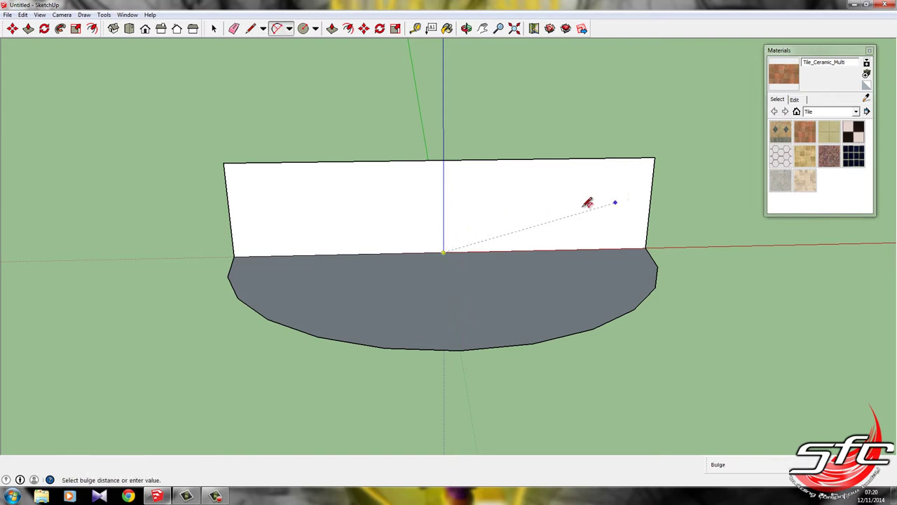
pyautogui.click(545, 204)
pyautogui.click(615, 203)
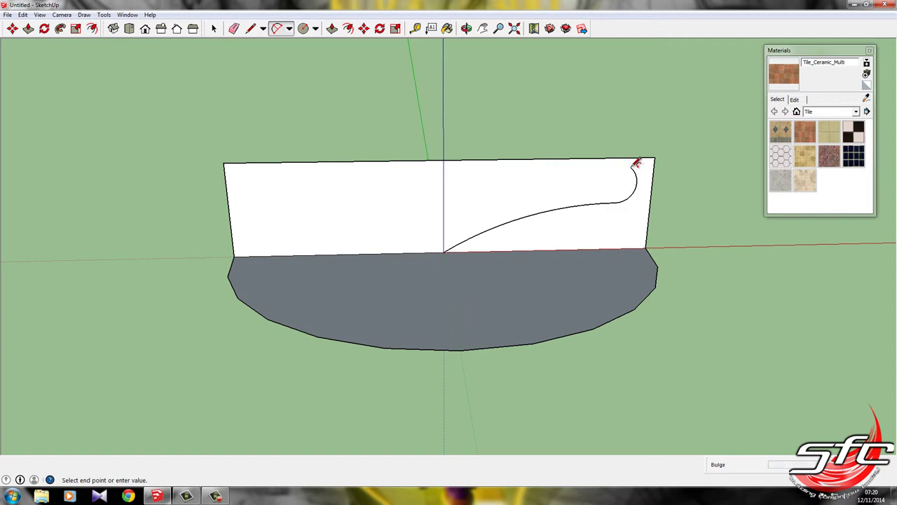
pyautogui.doubleClick(636, 163)
pyautogui.scroll(3, 633, 206)
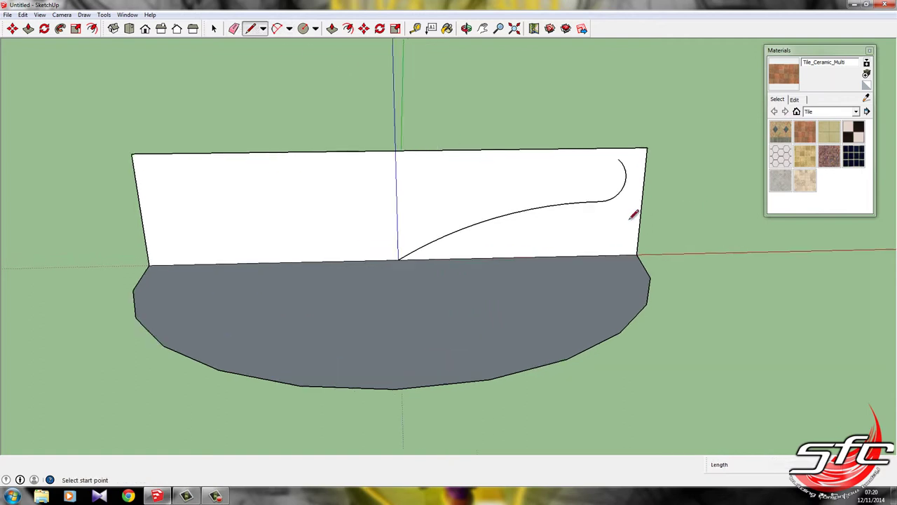
# Close the profile with a slanted underside and vertical line, then erase the surrounding wall
pyautogui.click(611, 128)
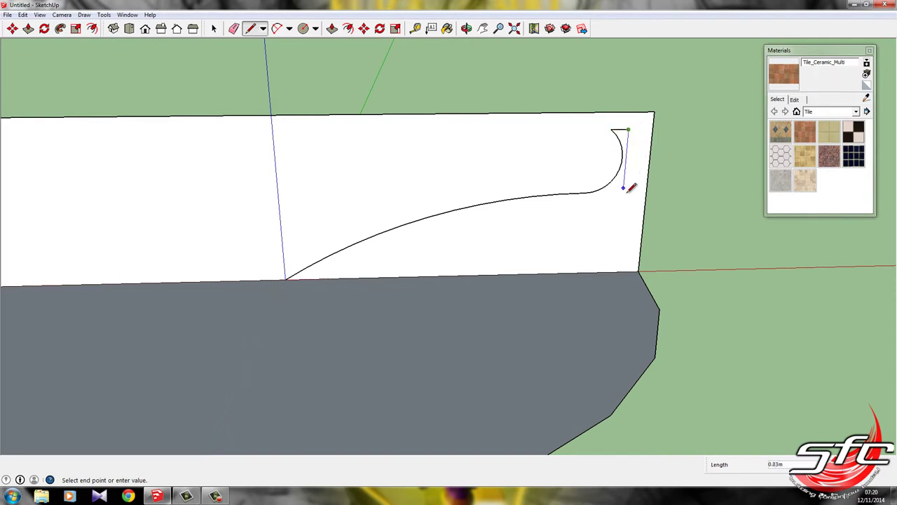
pyautogui.click(504, 241)
pyautogui.click(503, 274)
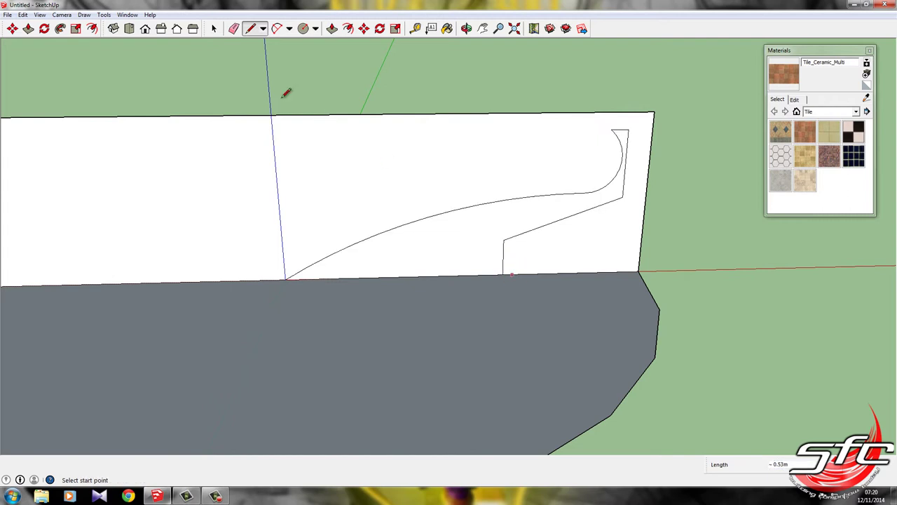
pyautogui.click(234, 28)
pyautogui.moveTo(615, 104)
pyautogui.mouseDown()
pyautogui.moveTo(657, 117)
pyautogui.moveTo(558, 275)
pyautogui.moveTo(290, 311)
pyautogui.moveTo(244, 300)
pyautogui.moveTo(253, 254)
pyautogui.mouseUp()
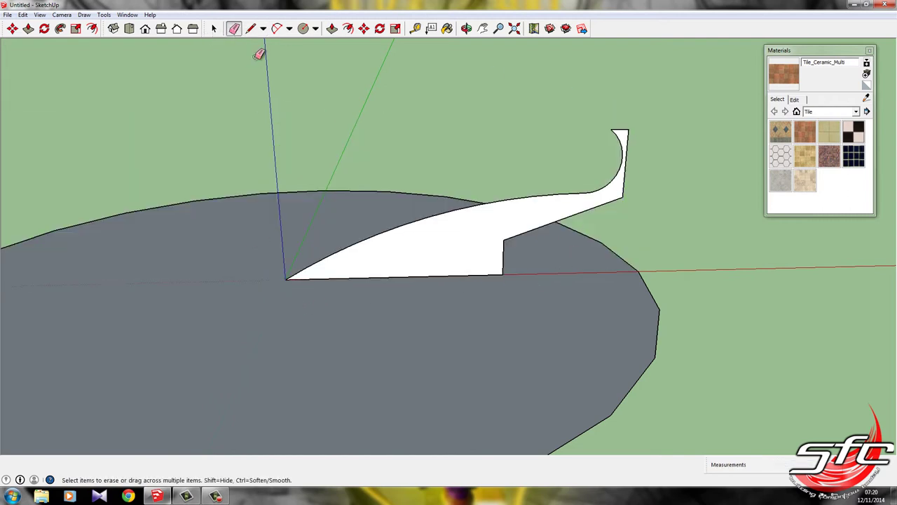
# Sweep the curved profile along the circle's edge with Follow Me to form the dish
pyautogui.click(214, 28)
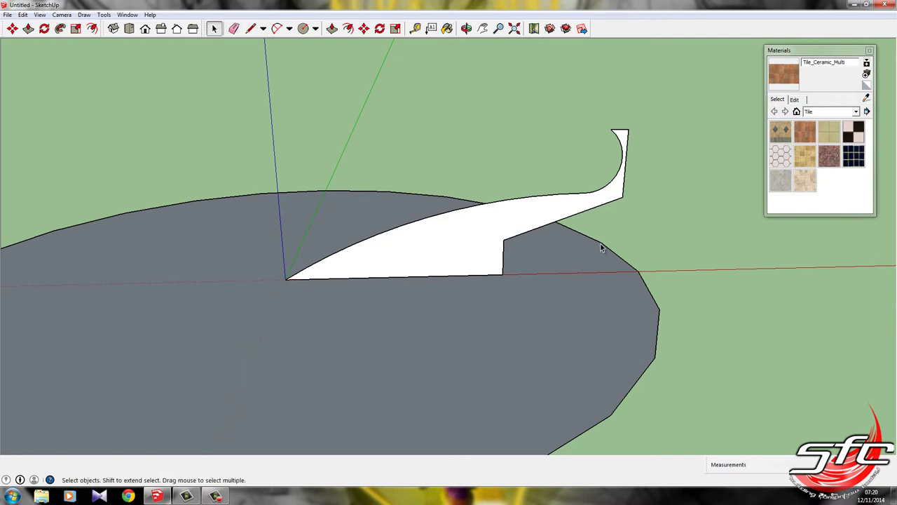
pyautogui.click(600, 247)
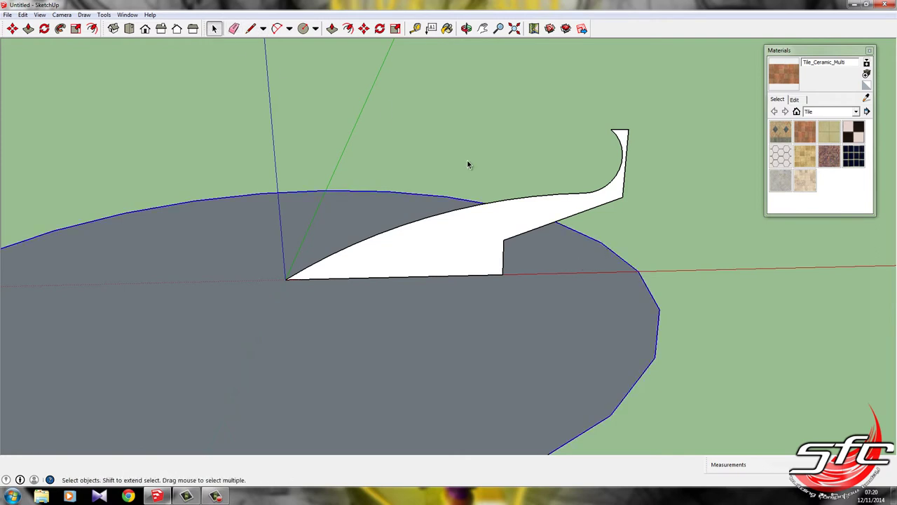
pyautogui.click(59, 28)
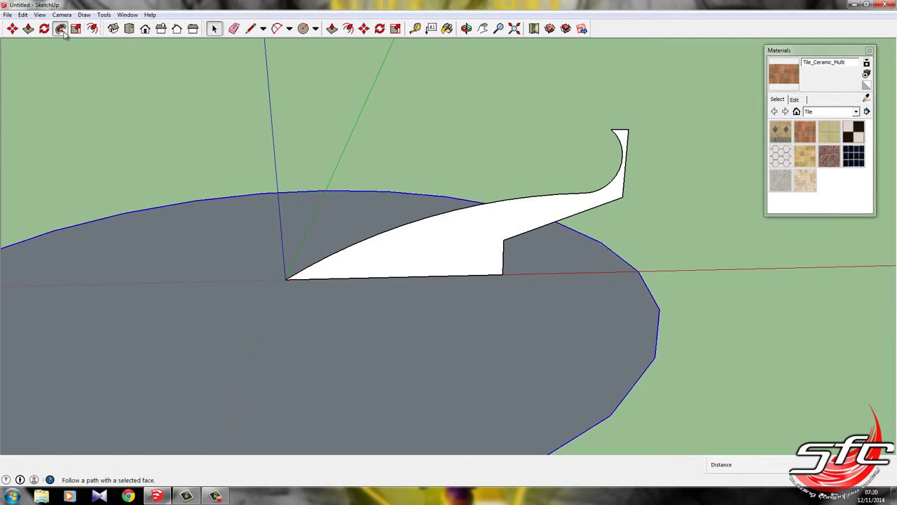
pyautogui.click(523, 214)
pyautogui.moveTo(579, 232); pyautogui.dragTo(484, 257, button='middle')
pyautogui.scroll(-3, 492, 300)
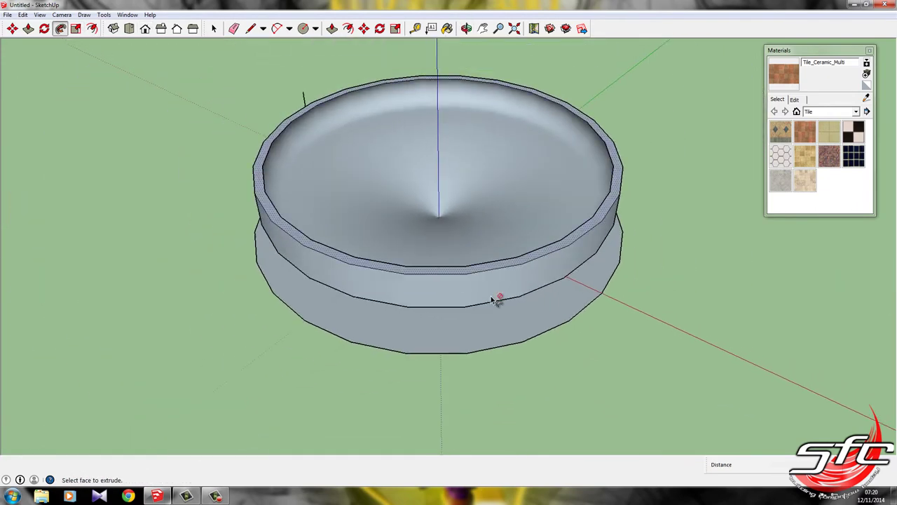
pyautogui.moveTo(493, 300); pyautogui.dragTo(581, 208, button='middle')
pyautogui.scroll(-2, 453, 215)
pyautogui.moveTo(396, 213); pyautogui.dragTo(432, 228, button='middle')
# Erase the grey base disc left under the dish
pyautogui.press('p')
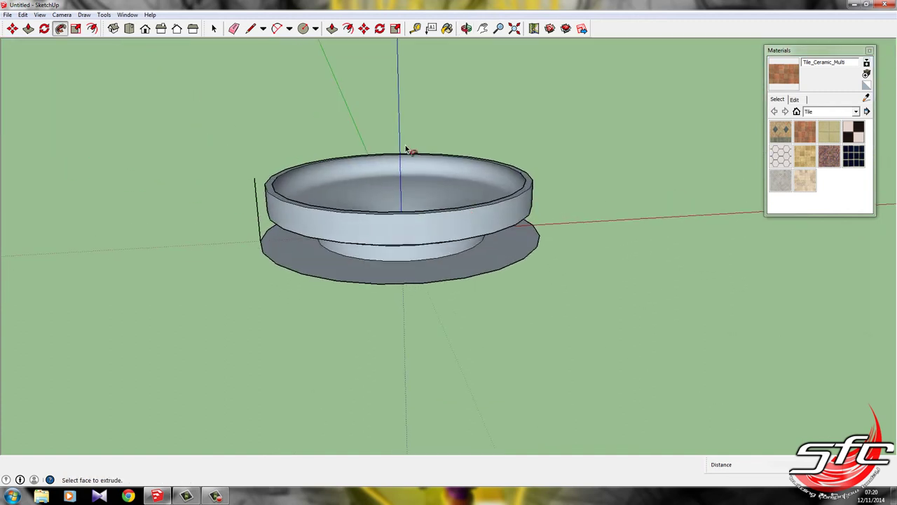
pyautogui.press('e')
pyautogui.moveTo(471, 270); pyautogui.dragTo(378, 242)
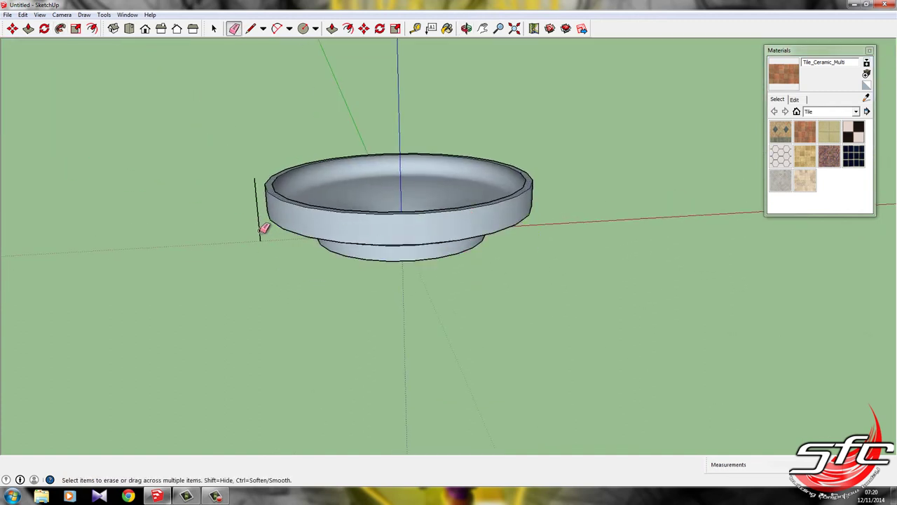
pyautogui.moveTo(340, 216); pyautogui.dragTo(499, 132, button='middle')
# Paint the dish's inner face, outer wall, underside and rim with Tile_Ceramic_Multi
pyautogui.click(779, 72)
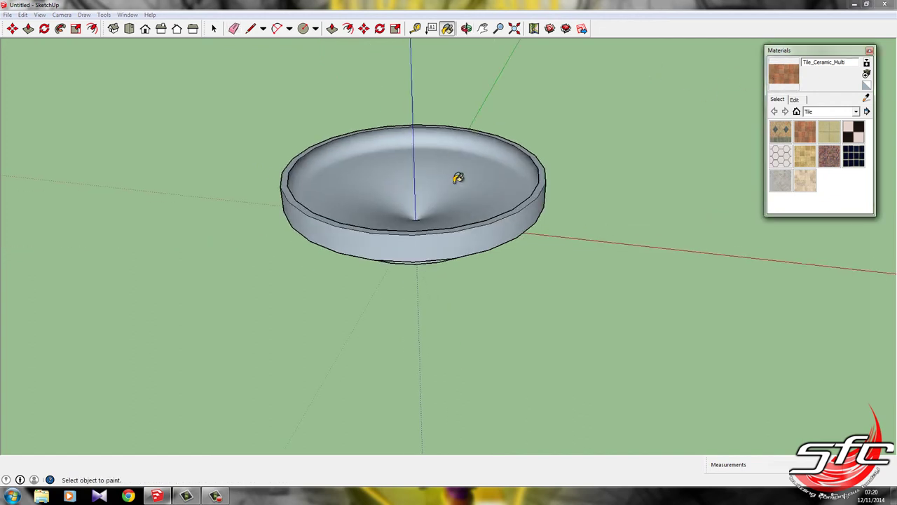
pyautogui.click(496, 175)
pyautogui.moveTo(496, 175)
pyautogui.mouseDown(button='middle')
pyautogui.moveTo(387, 194)
pyautogui.moveTo(432, 221)
pyautogui.mouseUp(button='middle')
pyautogui.click(501, 212)
pyautogui.moveTo(502, 212)
pyautogui.mouseDown(button='middle')
pyautogui.moveTo(363, 120)
pyautogui.moveTo(418, 184)
pyautogui.mouseUp(button='middle')
pyautogui.click(430, 218)
pyautogui.moveTo(430, 219)
pyautogui.mouseDown(button='middle')
pyautogui.moveTo(470, 360)
pyautogui.moveTo(371, 210)
pyautogui.moveTo(342, 209)
pyautogui.mouseUp(button='middle')
pyautogui.click(342, 209)
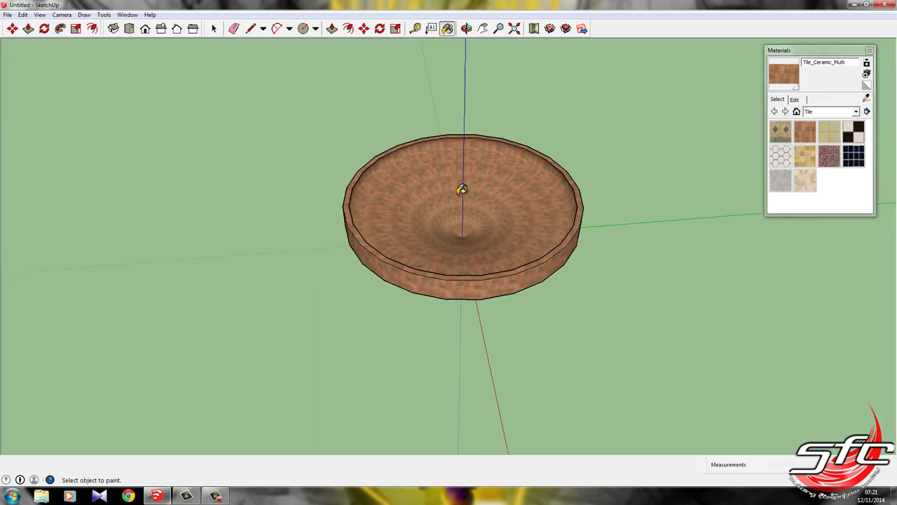
pyautogui.scroll(4, 459, 187)
# Turn off Edges and Profiles in View > Edge Style to hide the black outlines
pyautogui.click(38, 14)
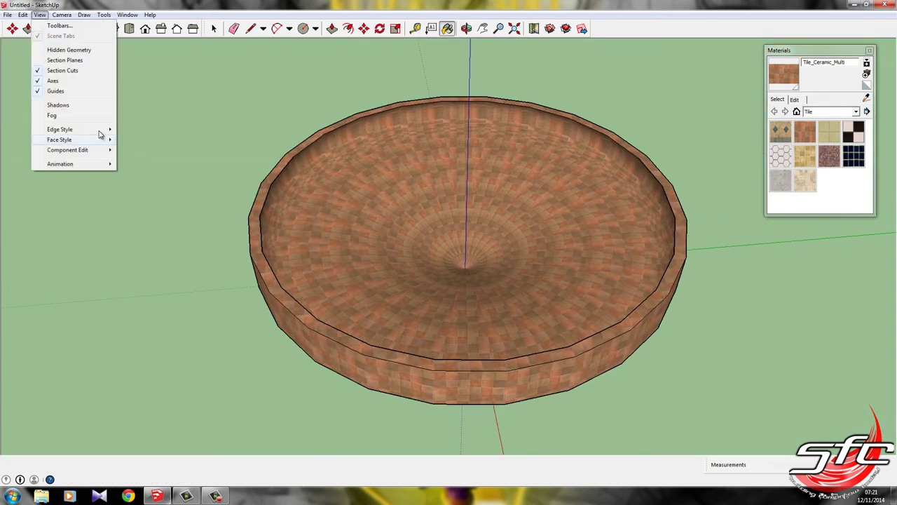
pyautogui.moveTo(77, 125)
pyautogui.click(140, 129)
pyautogui.click(40, 14)
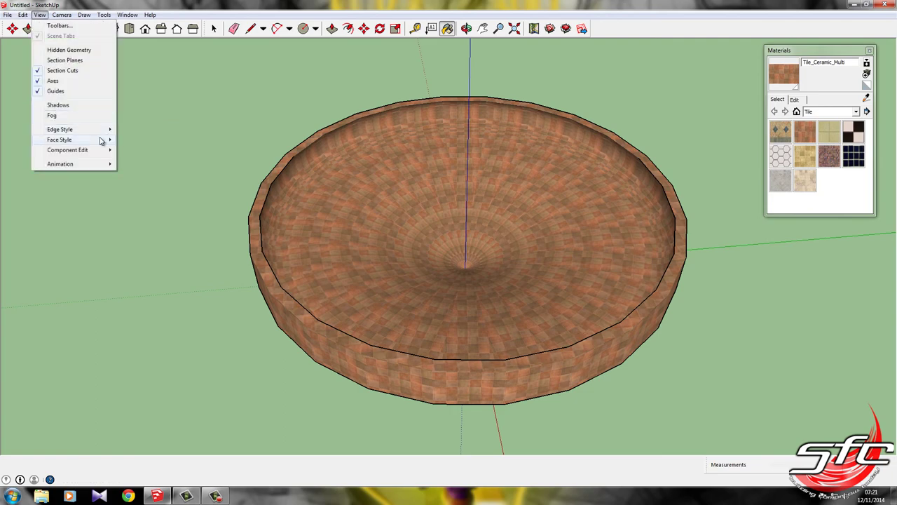
pyautogui.click(141, 154)
pyautogui.moveTo(411, 176)
pyautogui.mouseDown(button='middle')
pyautogui.moveTo(246, 213)
pyautogui.moveTo(387, 206)
pyautogui.moveTo(321, 149)
pyautogui.moveTo(287, 255)
pyautogui.moveTo(571, 415)
pyautogui.moveTo(639, 197)
pyautogui.mouseUp(button='middle')
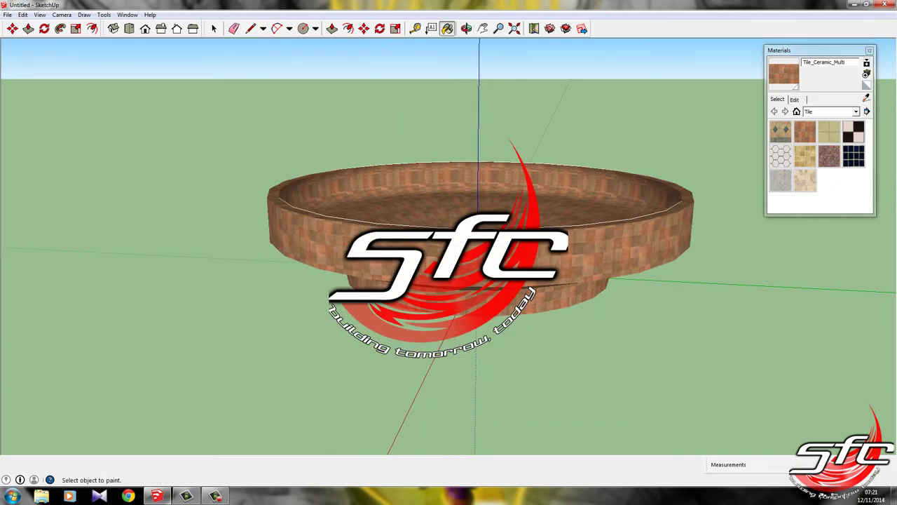